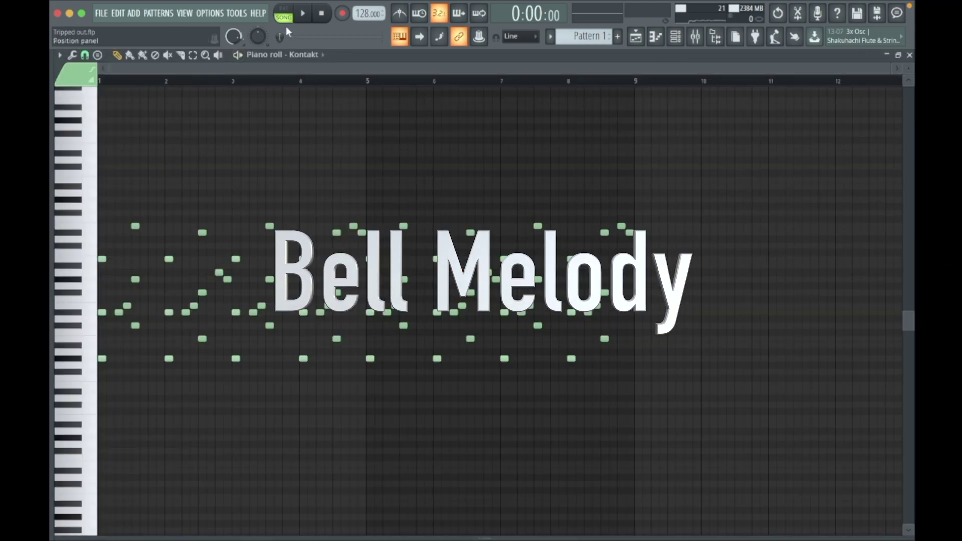
- Audition the bell melody pattern and quick render Pattern 1 as an audio clip
key("space")
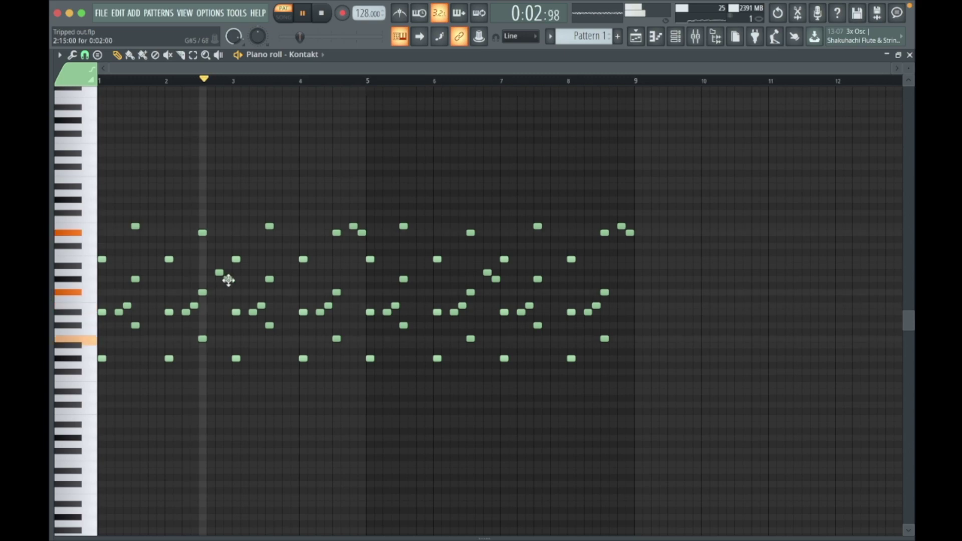
left_click(638, 39)
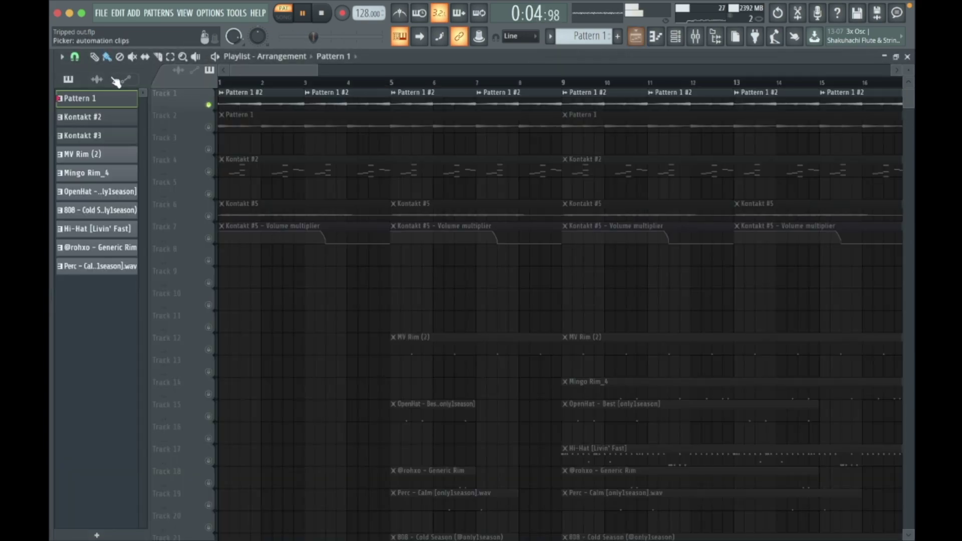
right_click(104, 97)
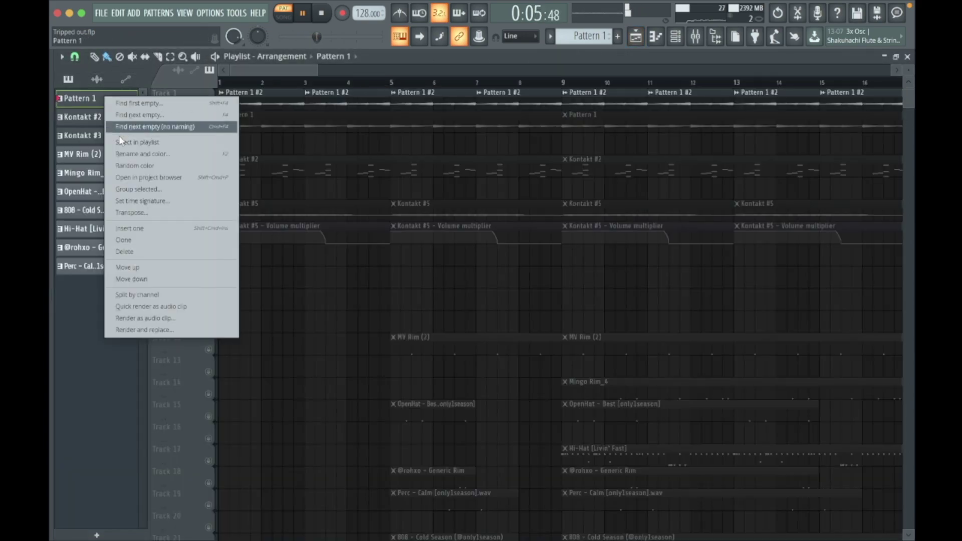
left_click(164, 306)
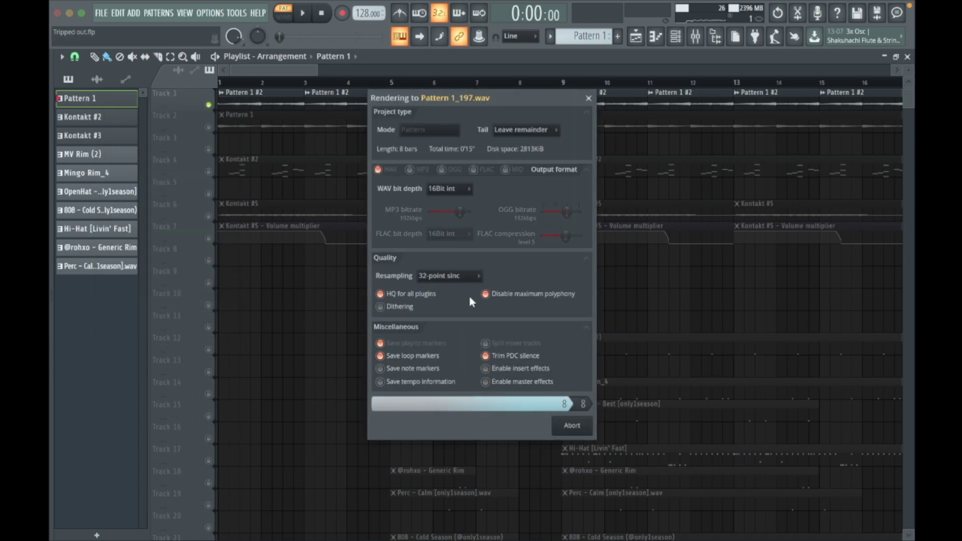
- Place the newly rendered Pattern 1 audio clip on Track 9 from bar 1 and check its sample settings
left_click_drag(101, 194, 306, 274)
double_click(247, 281)
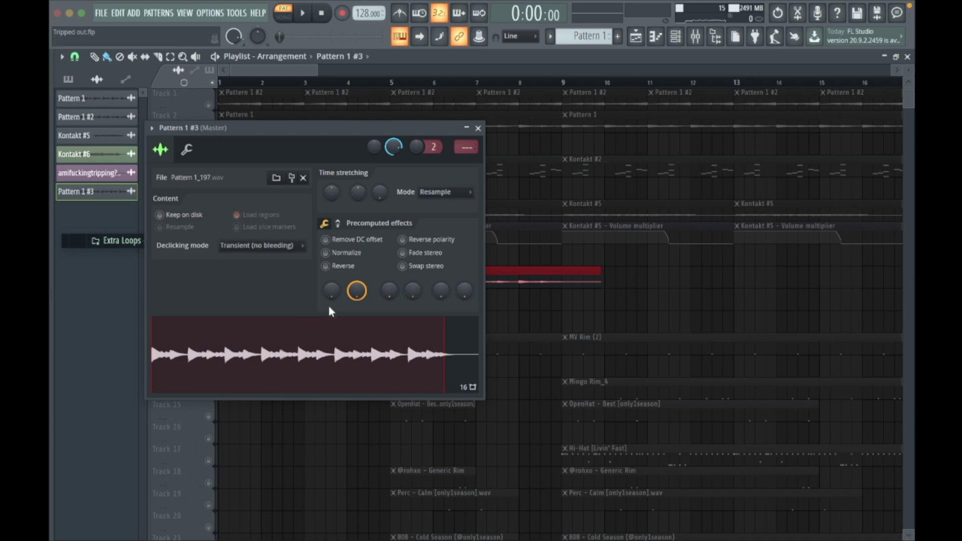
left_click(476, 128)
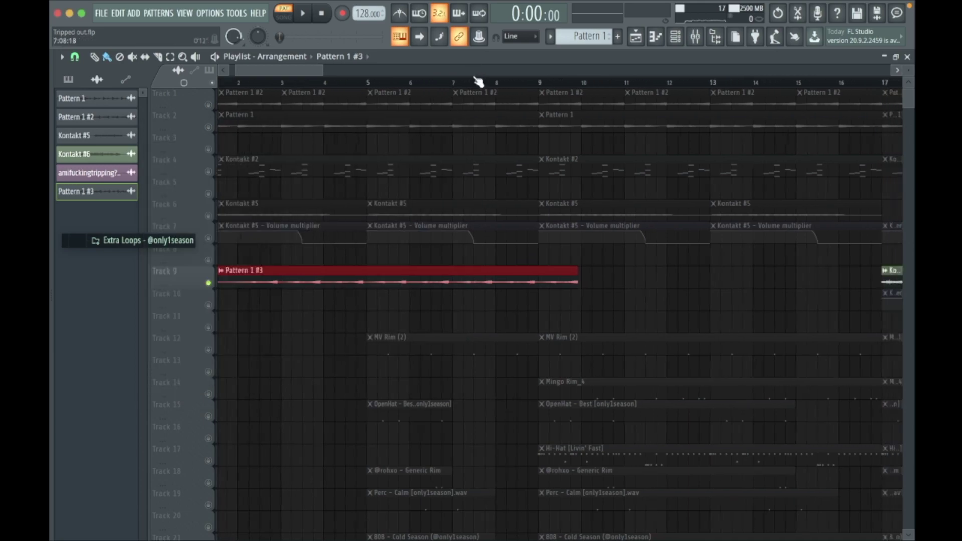
- Switch playback to song mode and return the playhead to bar 1 of the arrangement
left_click(473, 75)
left_click(282, 56)
left_click_drag(242, 71, 179, 68)
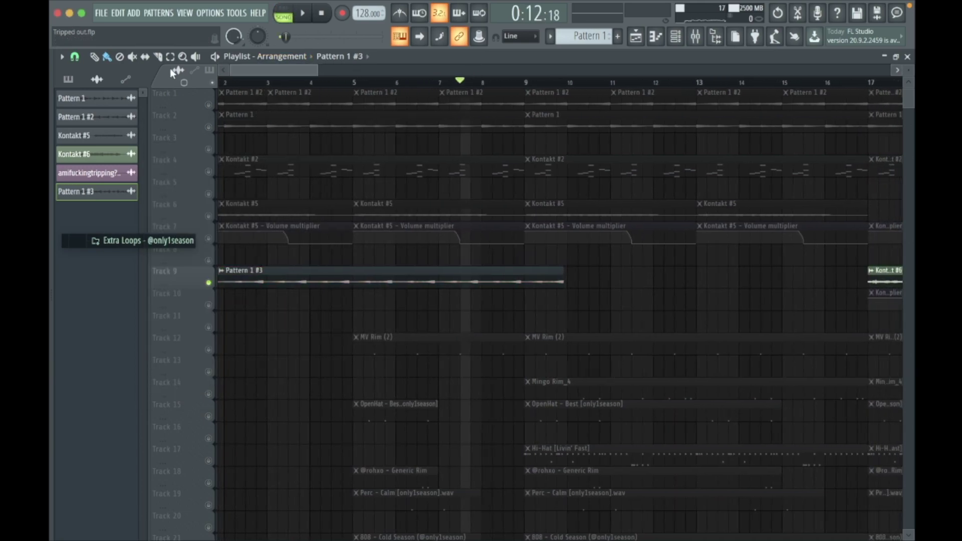
left_click(221, 81)
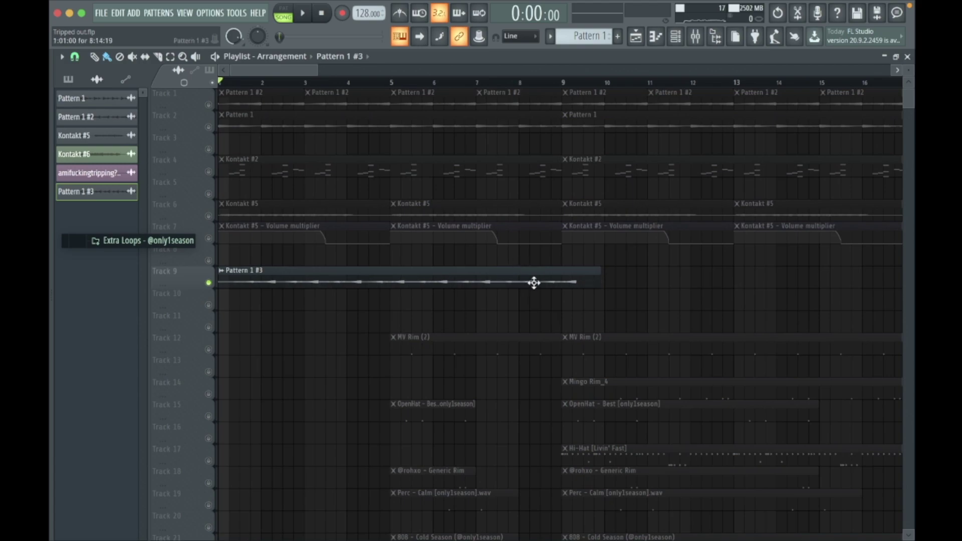
- Reverse the Track 9 clip with time stretching in Auto mode and route it to mixer track 2
double_click(471, 282)
key("space")
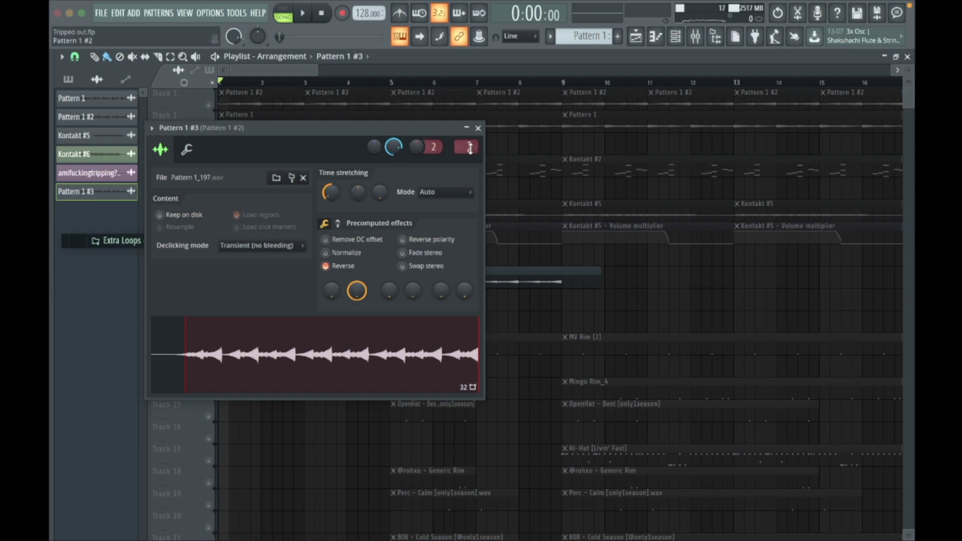
left_click(478, 128)
- Play the arrangement while examining the effects on mixer tracks 2 and 1 and the sample settings of the Track 1 clip
key("F9")
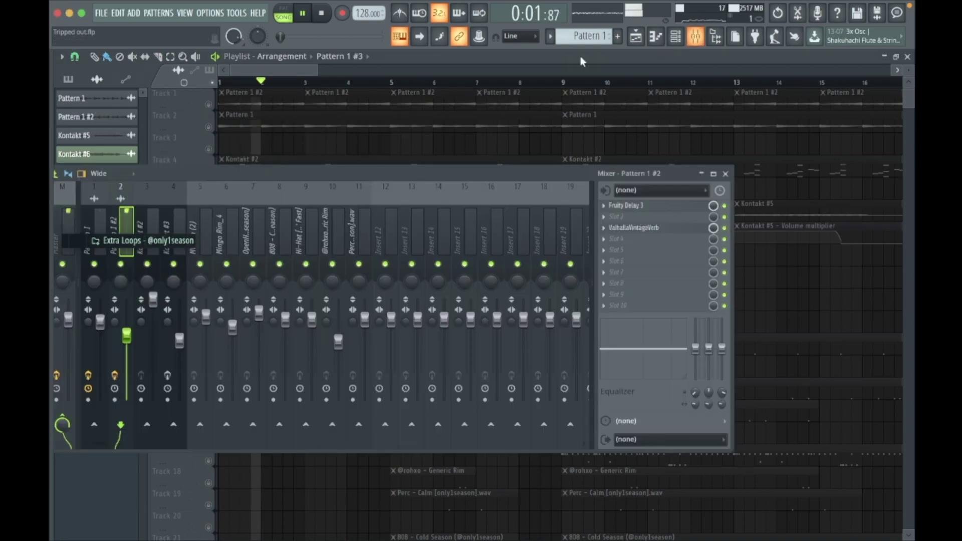
left_click(98, 216)
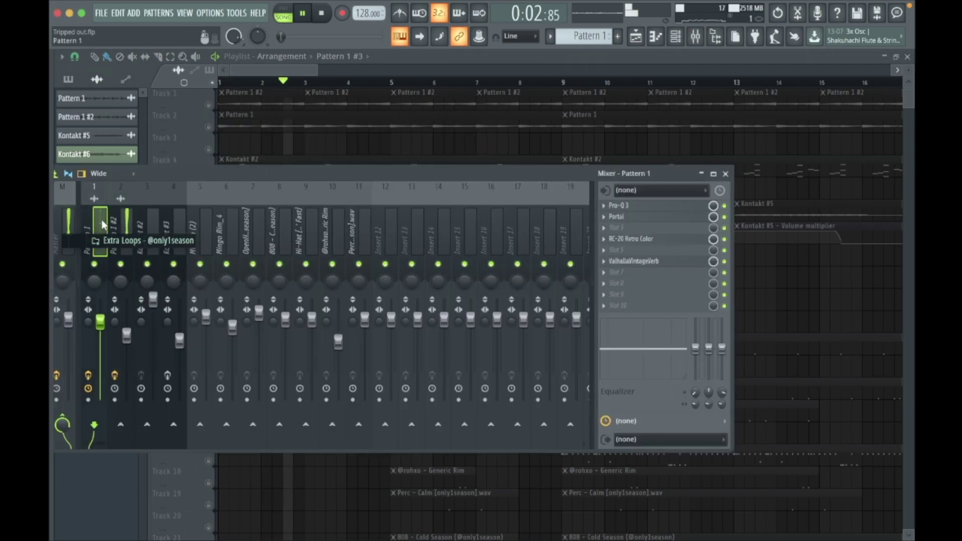
left_click(725, 174)
double_click(453, 91)
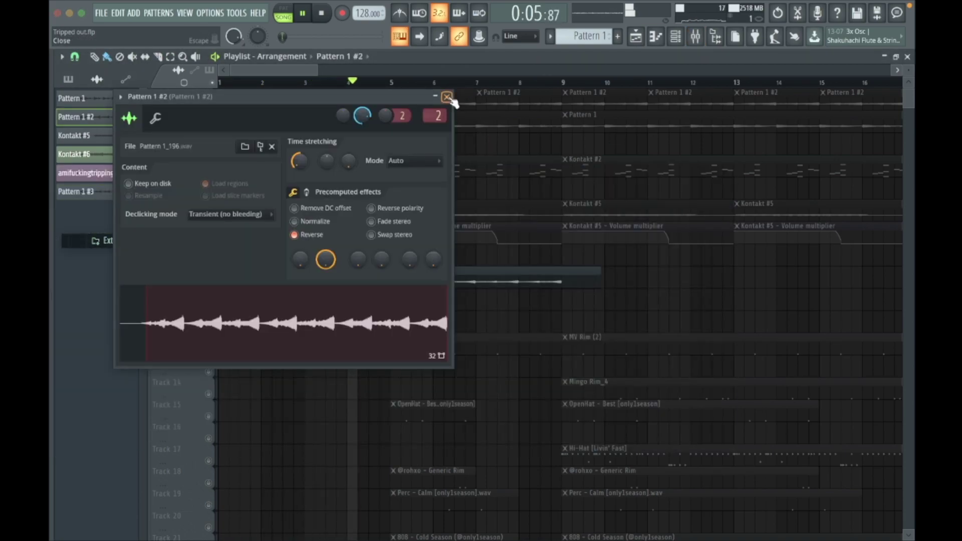
left_click(447, 96)
key("space")
- Remove the rendered clip from Track 9, solo Track 2 and play it
left_click(208, 282)
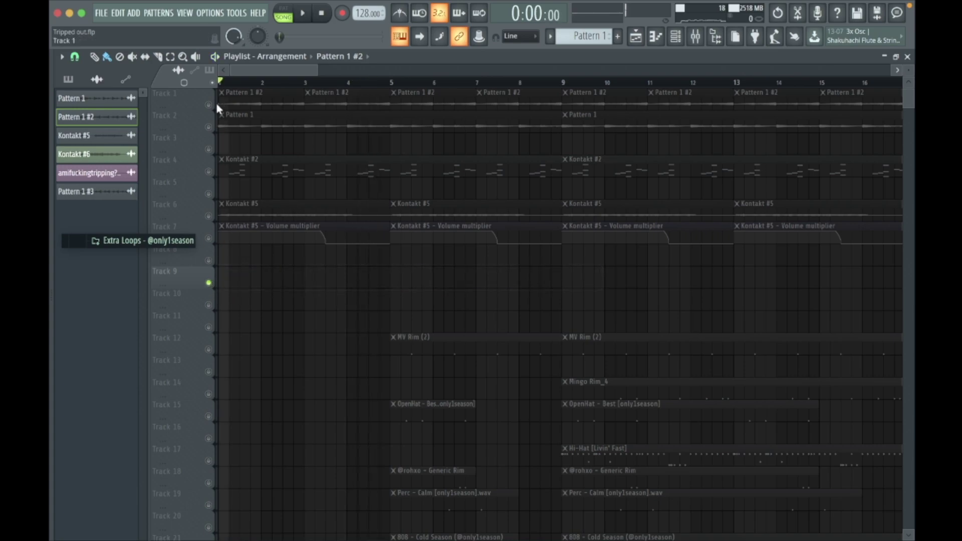
left_click(209, 127)
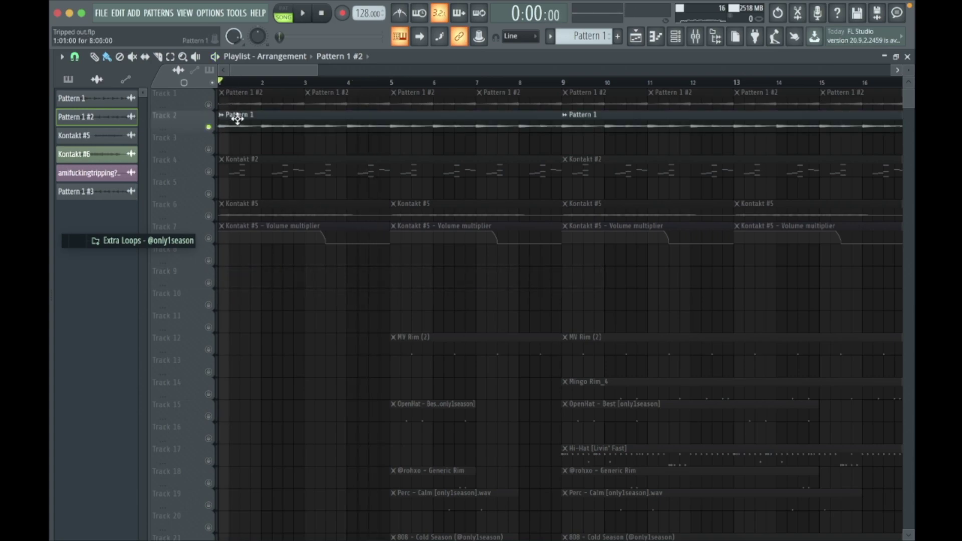
key("space")
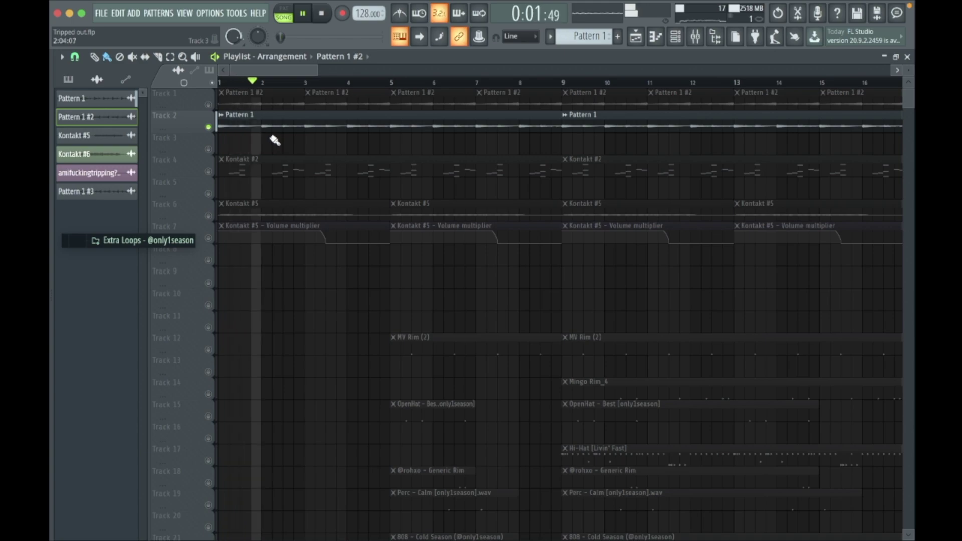
- Audition Track 2 on its own and examine the effects chain on the Pattern 1 mixer track
left_click(695, 36)
left_click_drag(349, 166, 349, 160)
mouse_move(52, 239)
left_mouse_down()
mouse_move(292, 246)
mouse_move(51, 234)
left_mouse_up()
key("space")
left_click_drag(234, 165, 345, 144)
key("space")
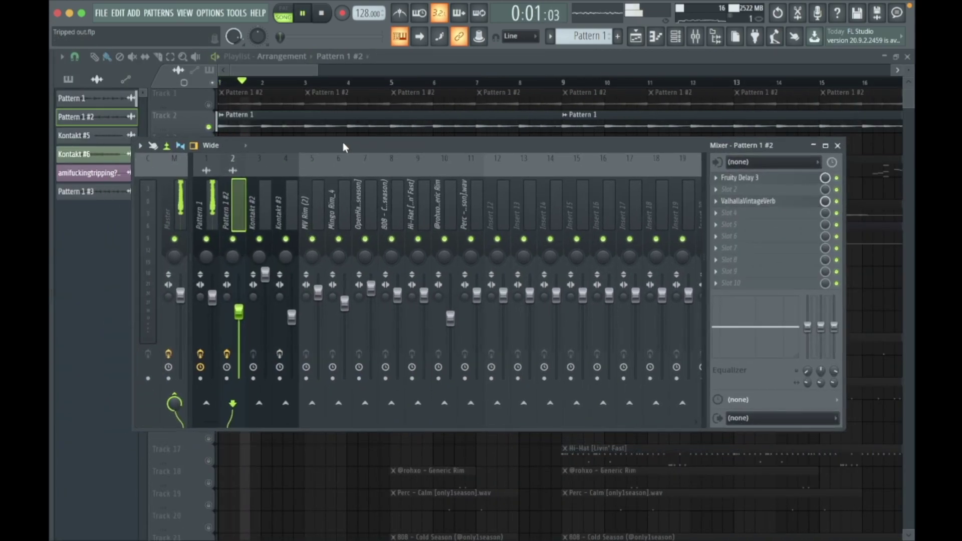
key("space")
left_click(211, 215)
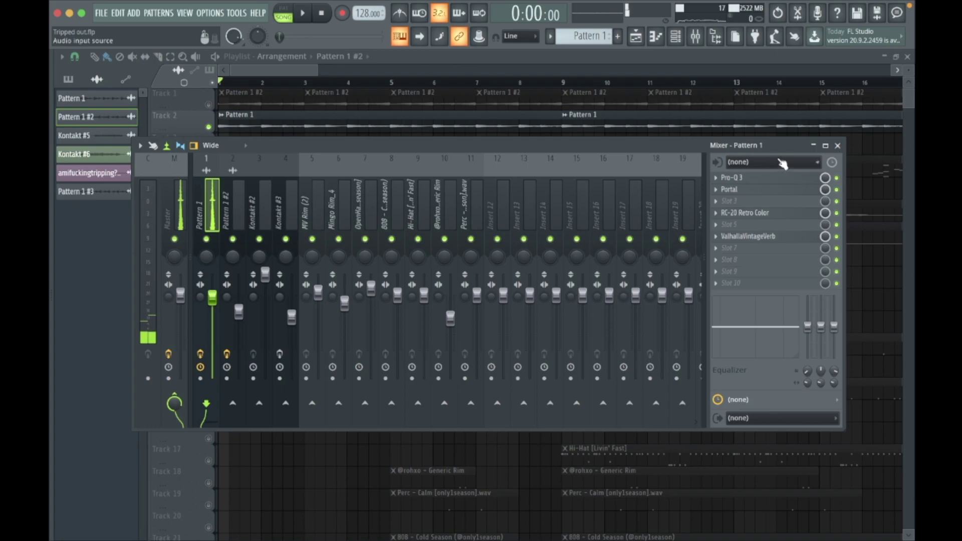
left_click(837, 146)
- Examine the notes of the Kontakt #2 pattern and clear the stray pattern clip placed on Track 11
left_click(68, 79)
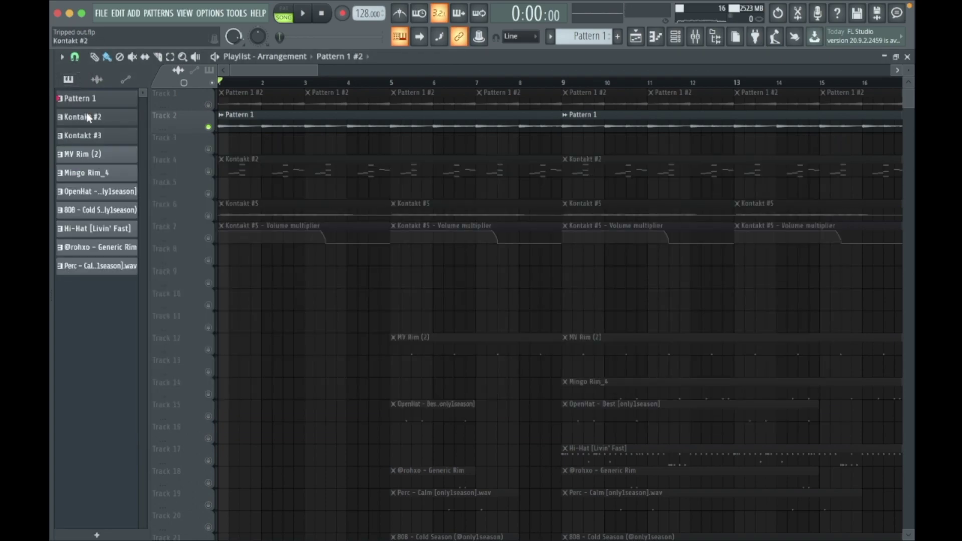
left_click(88, 117)
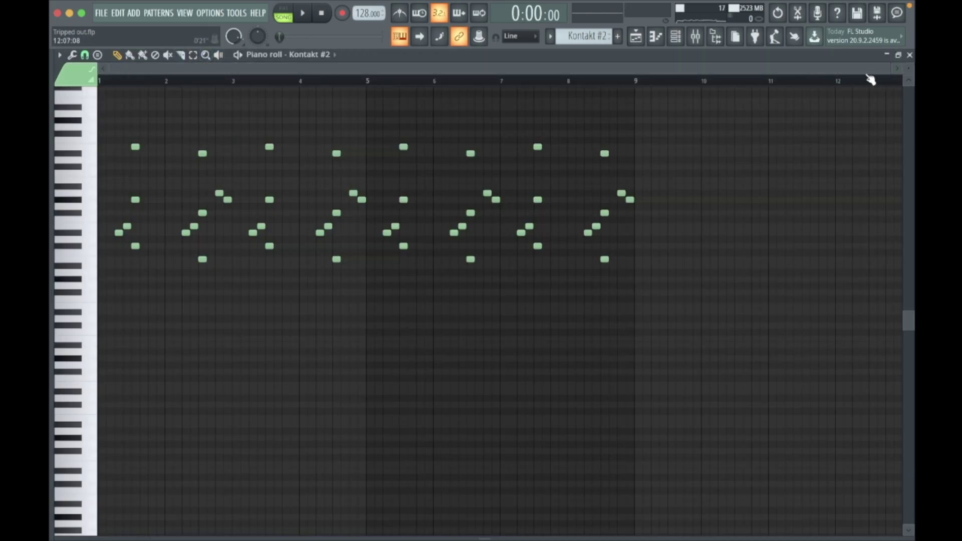
left_click(909, 56)
left_click(323, 326)
right_click(323, 327)
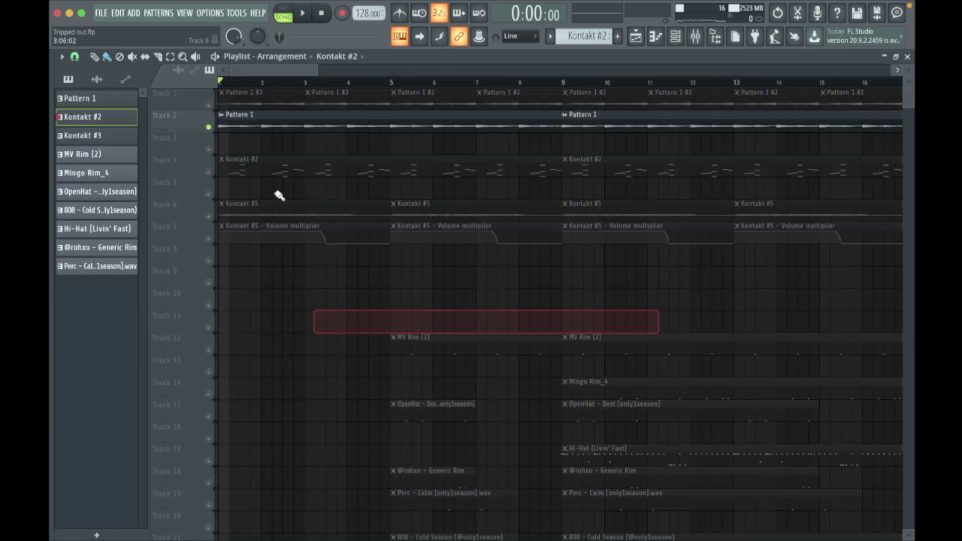
- Check the sample settings of the Track 2 clip and unmute Track 1 to hear both bell layers together
double_click(237, 128)
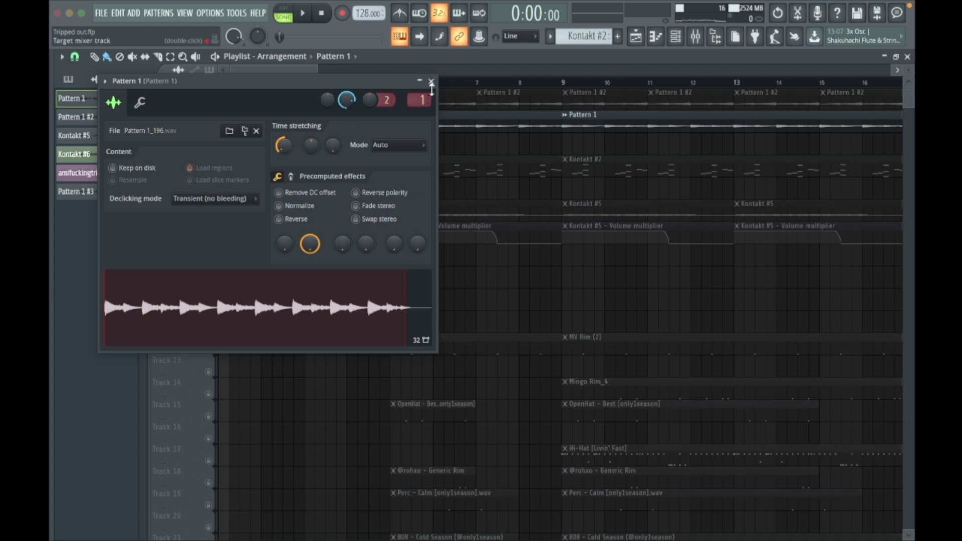
left_click(431, 80)
left_click(209, 106)
scroll(233, 72, "up", 3)
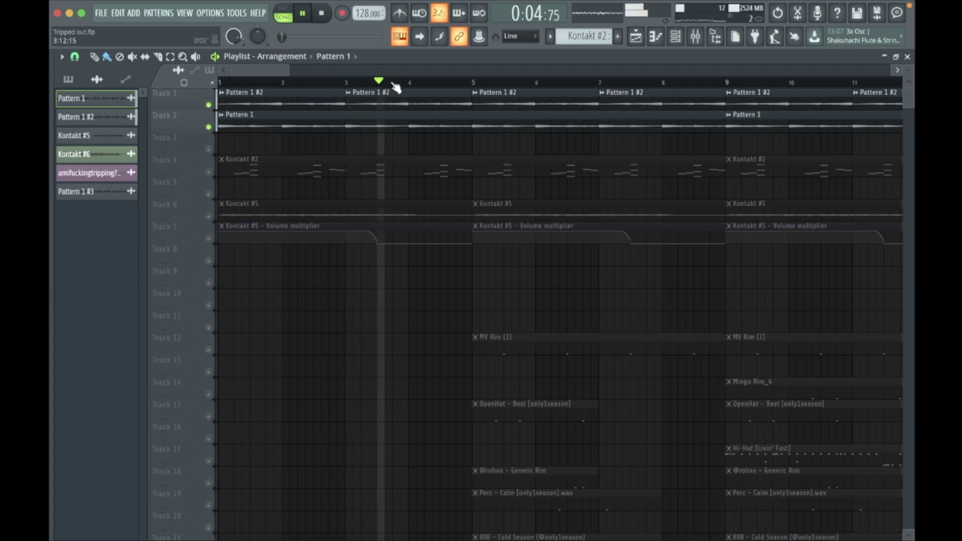
- Examine the Pro-Q 3 equalizer on the Pattern 1 mixer track and audition its low-cut band soloed during playback
key("F9")
key("space")
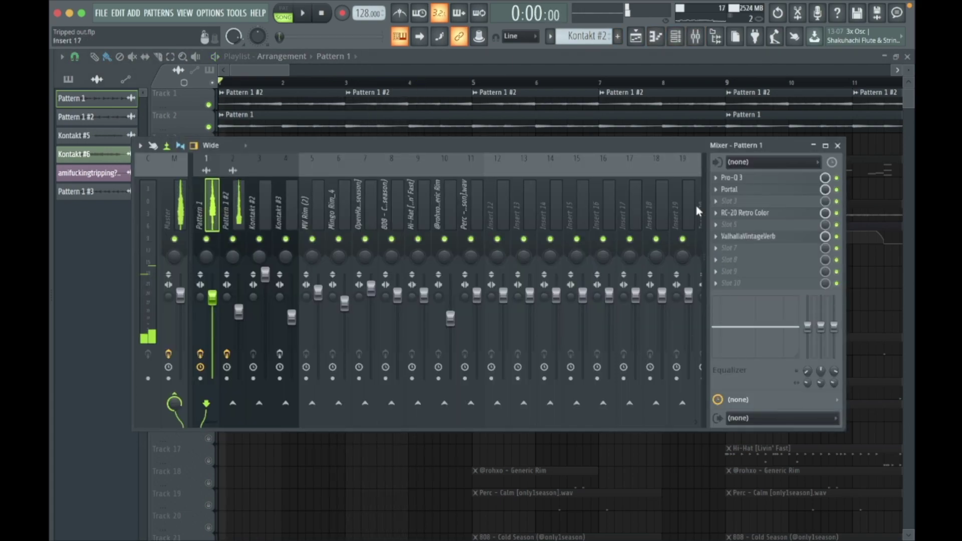
left_click(752, 178)
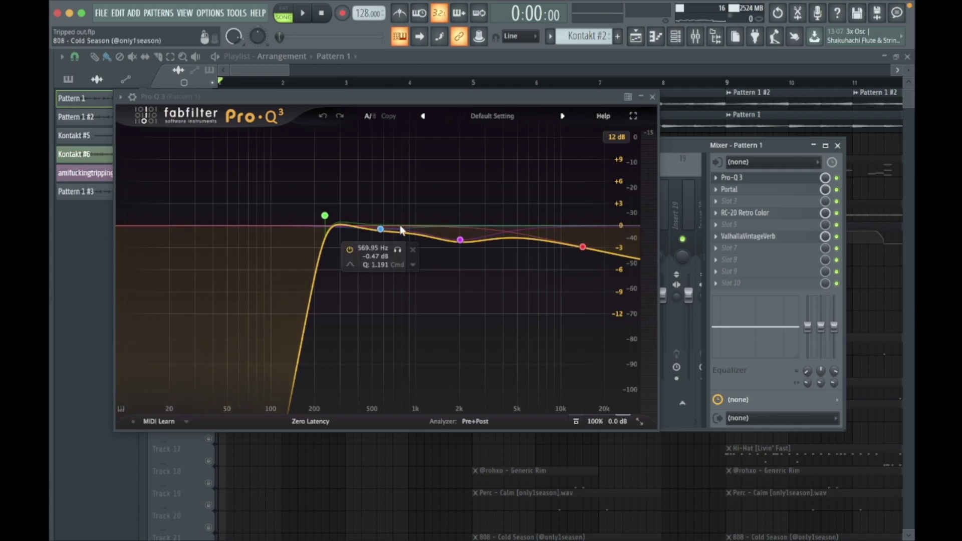
mouse_move(326, 215)
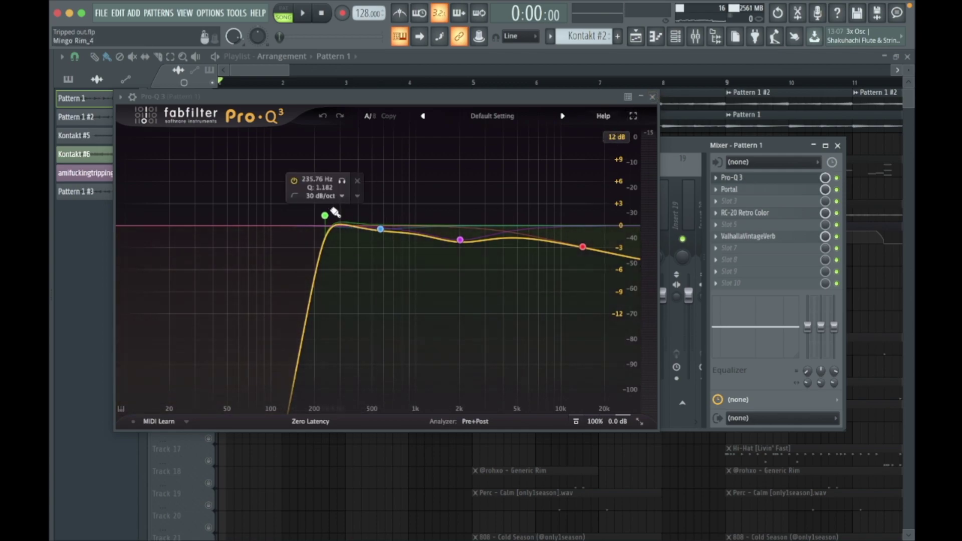
left_click(341, 181)
key("space")
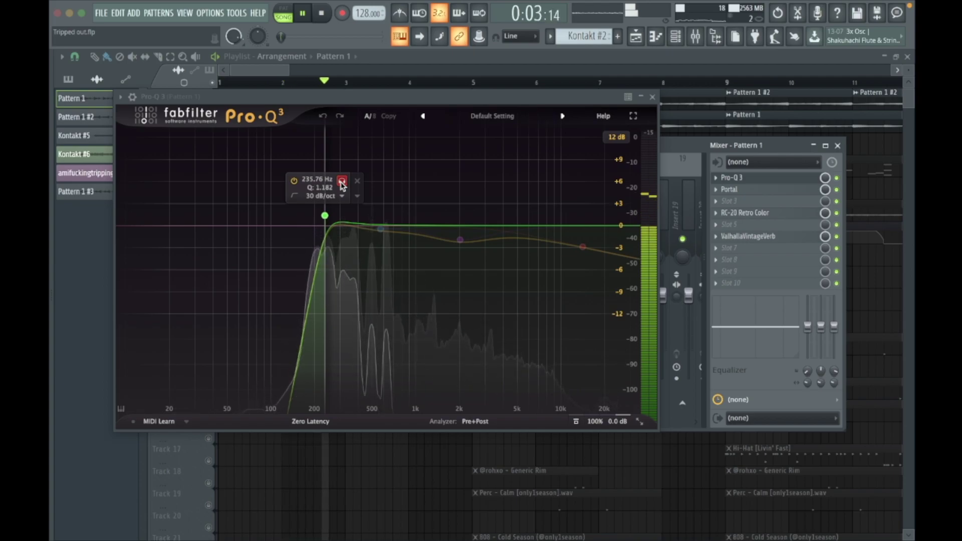
left_click(342, 182)
key("space")
left_click(652, 97)
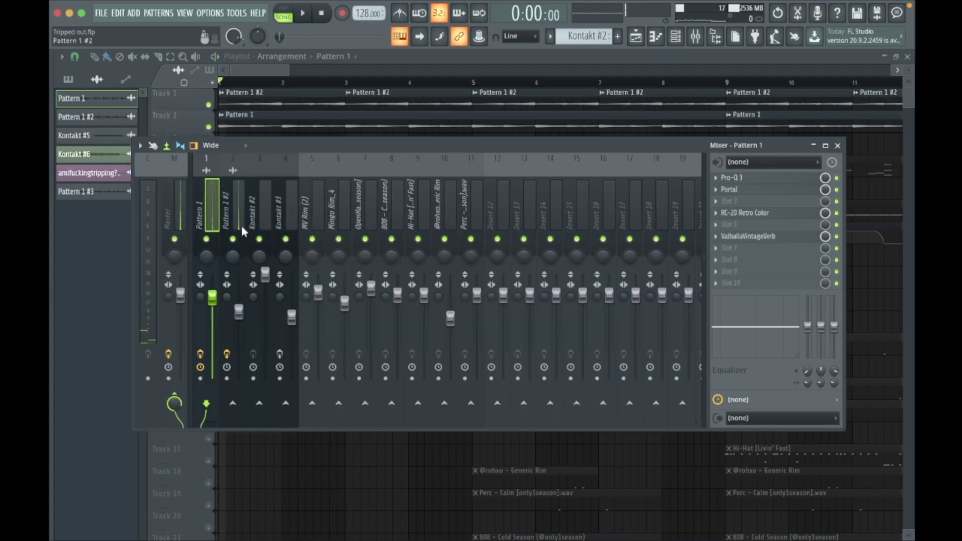
- Examine the ValhallaVintageVerb reverb settings on the Pattern 1 mixer track
left_click(747, 237)
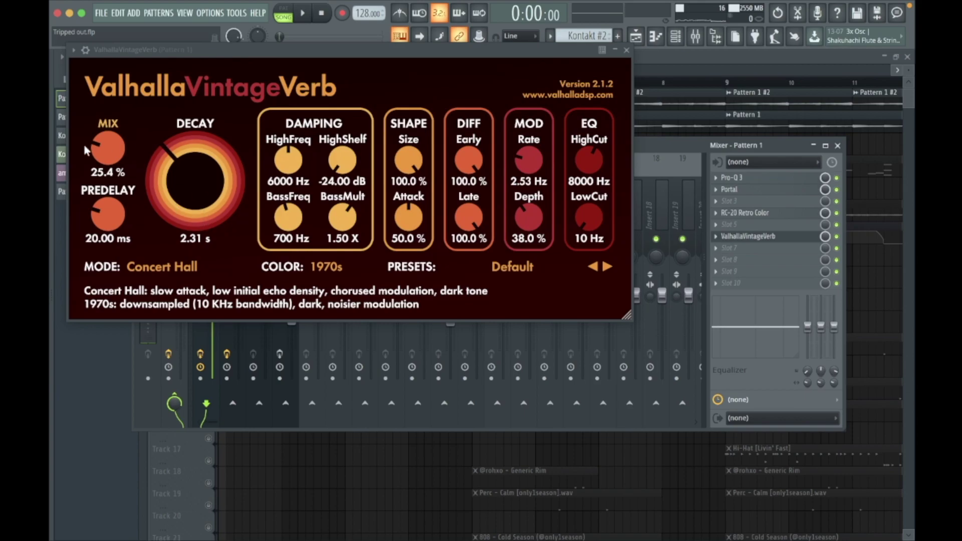
left_click(626, 50)
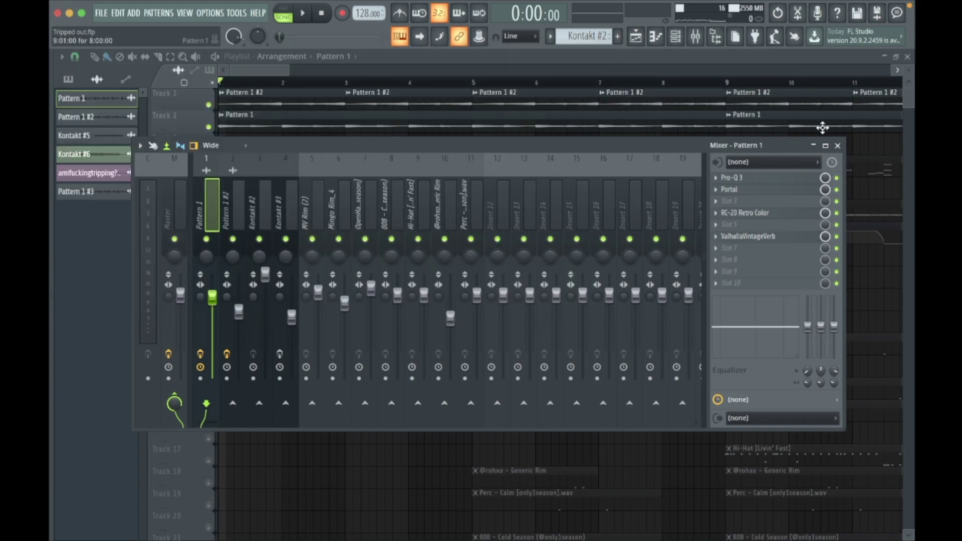
left_click(838, 146)
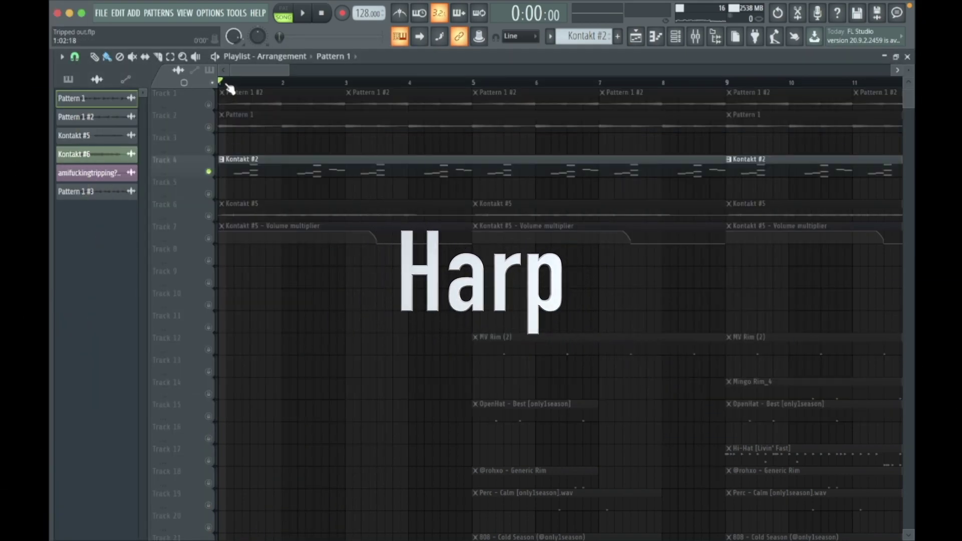
- Play the soloed Kontakt #2 harp pattern on Track 4 and examine its notes in the piano roll
key("space")
scroll(228, 86, "up", 3)
left_click(356, 167)
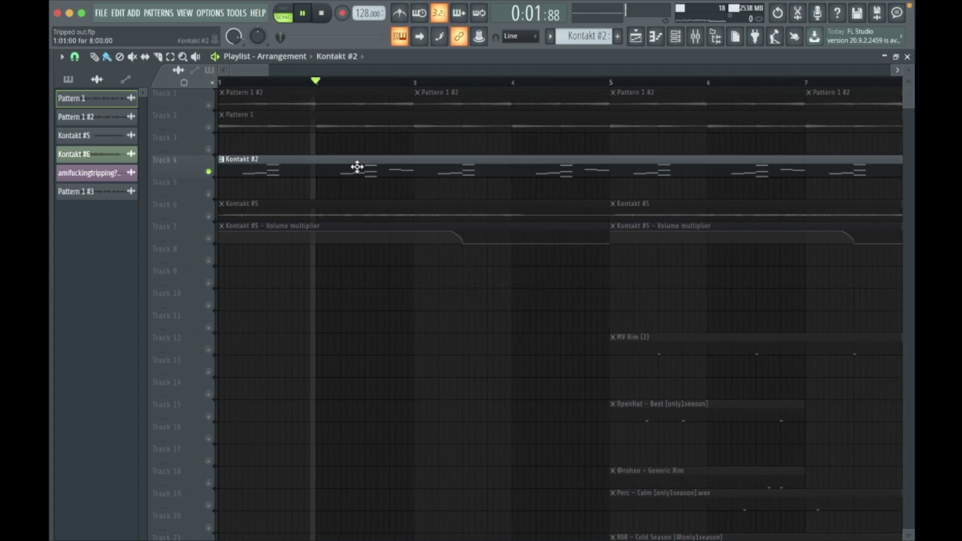
double_click(357, 167)
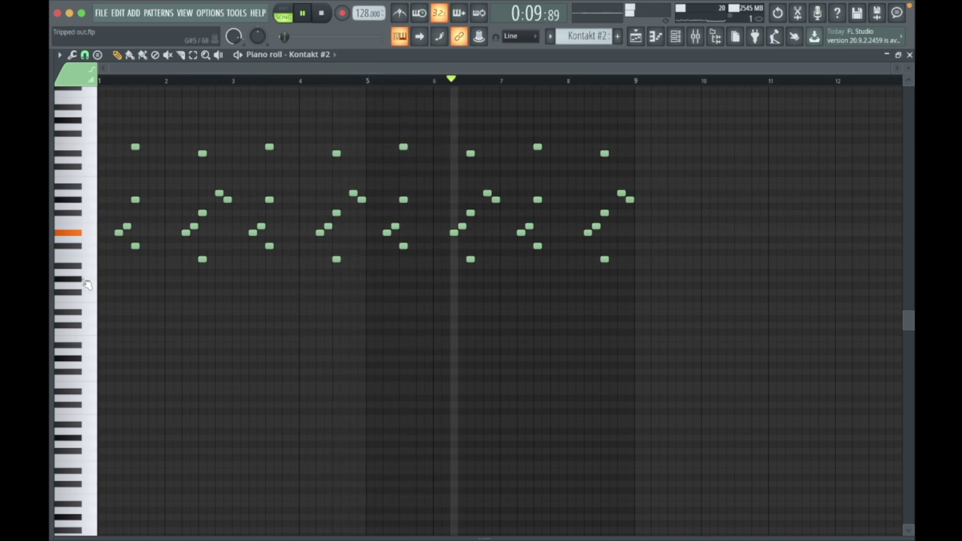
key("space")
left_click(909, 55)
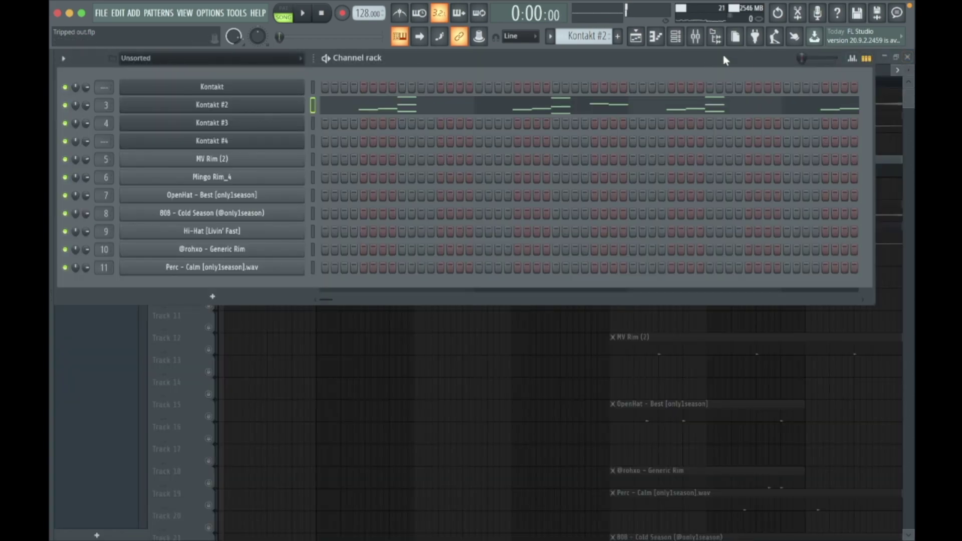
- Examine the Kontakt harp instrument loaded on the Kontakt #2 channel
left_click(235, 109)
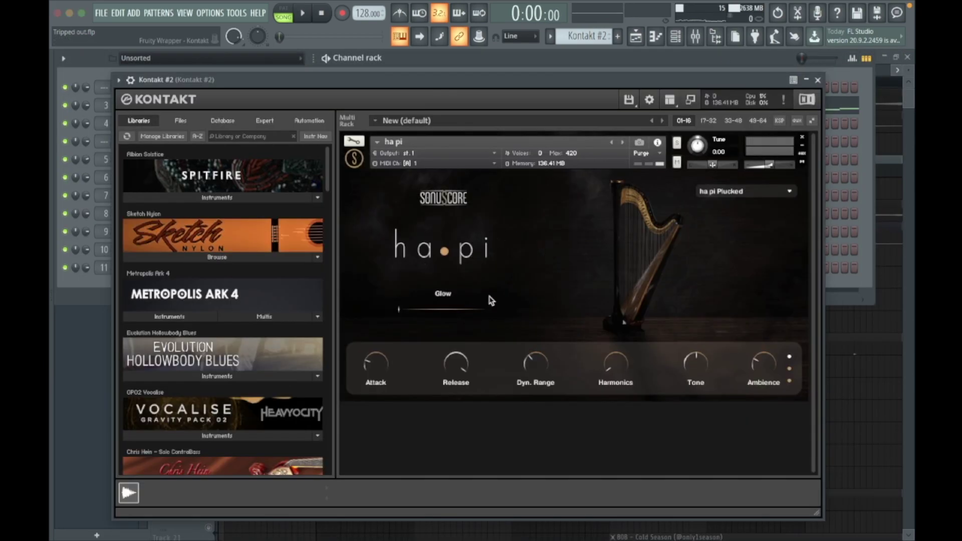
left_click(818, 81)
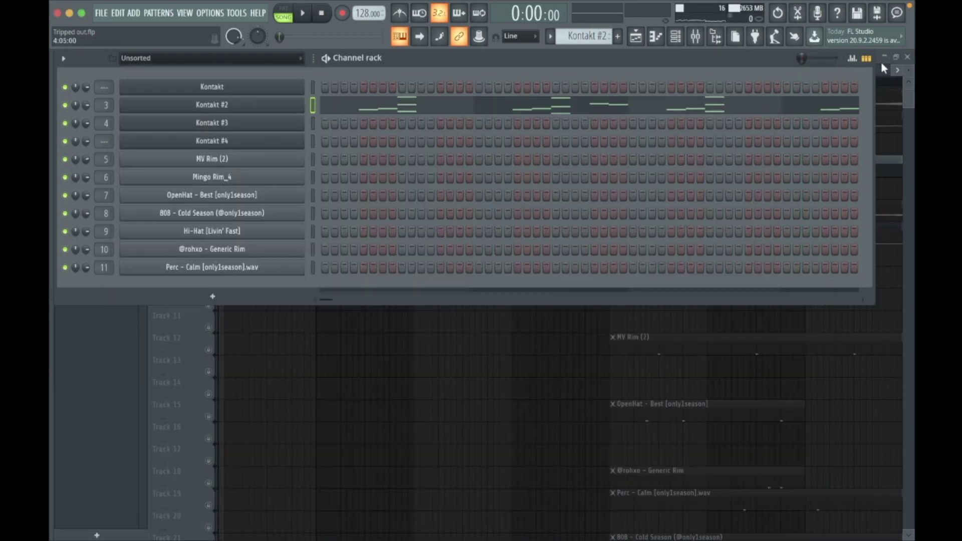
- Examine the Kontakt #2 mixer track's effect slots while playing the harp pattern
left_click(908, 58)
left_click(696, 40)
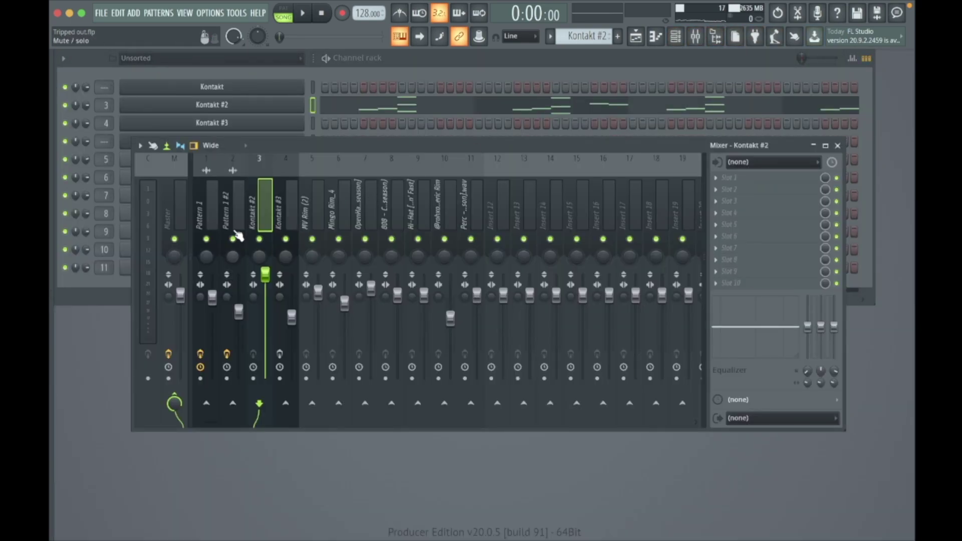
key("space")
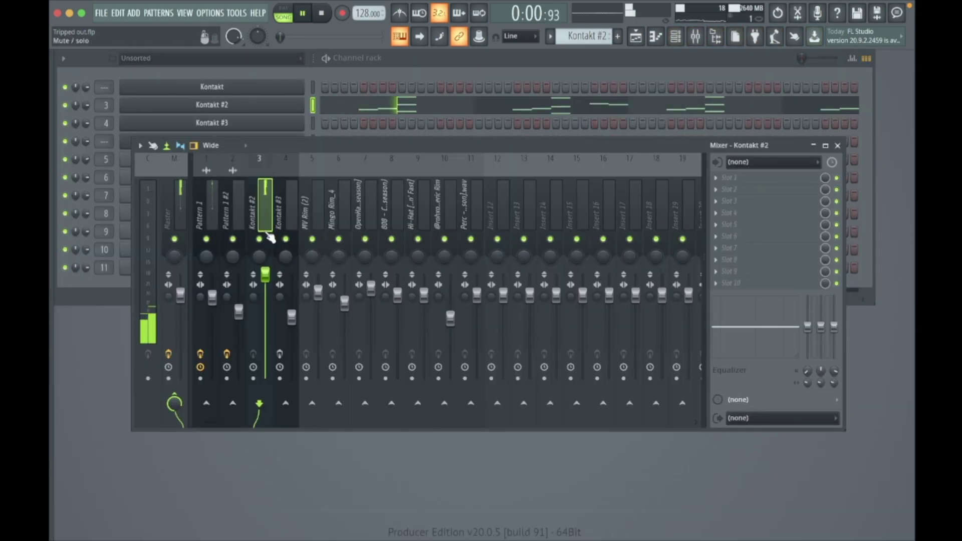
left_click(838, 146)
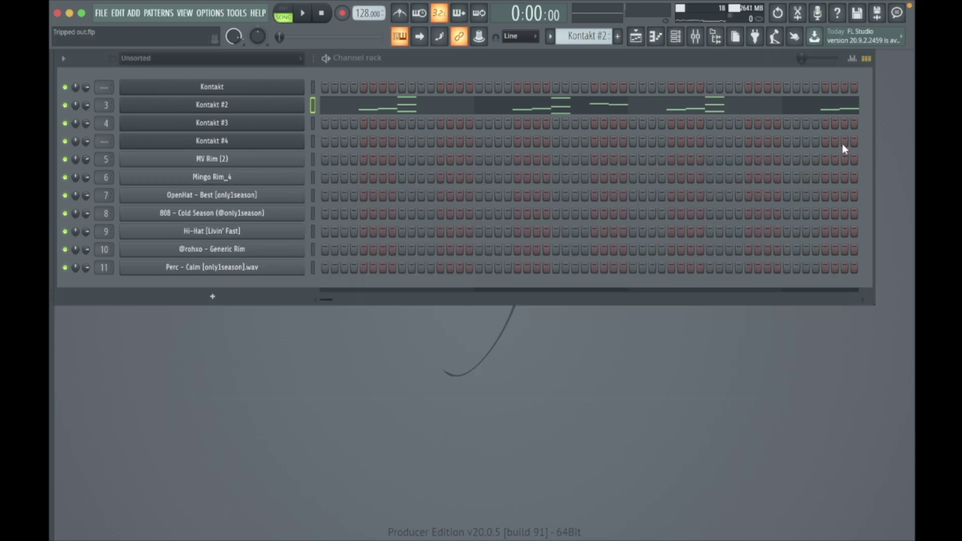
- Unmute Tracks 1 and 2 in the playlist and play both bell layers together with the Kontakt #2 harp
left_click(635, 36)
left_click(209, 127)
left_click(209, 105)
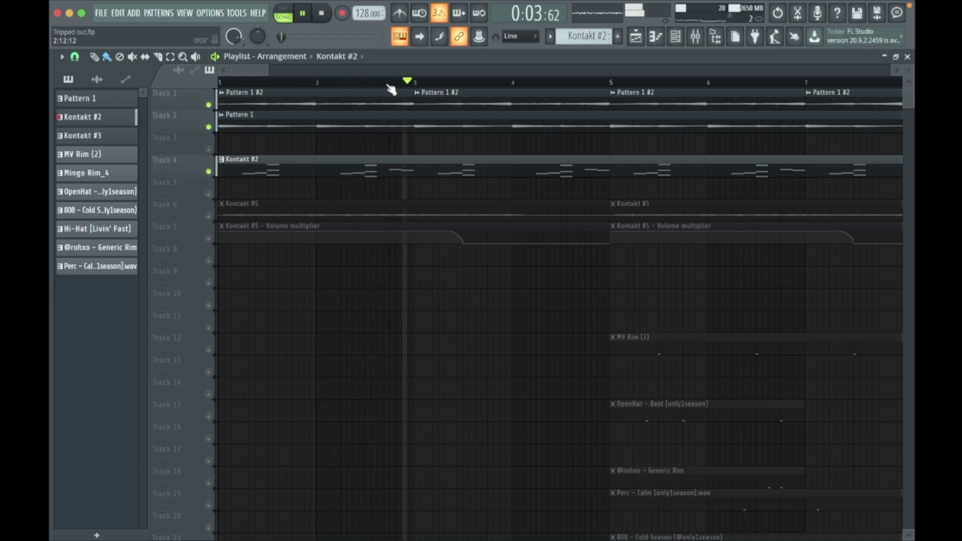
scroll(391, 90, "down", 6)
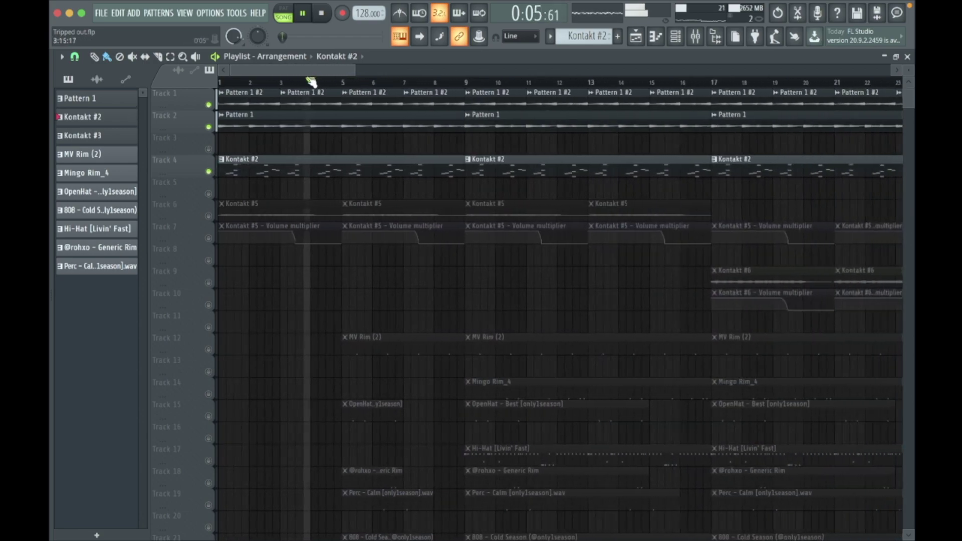
scroll(287, 76, "up", 2)
key("space")
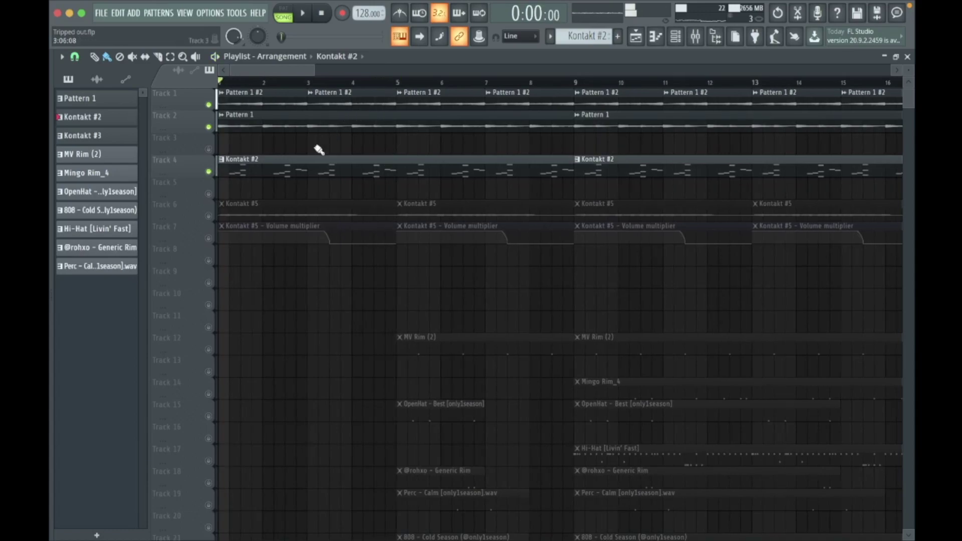
- Play Track 6 soloed and examine the Kontakt #5 audio clip's pitch and time-stretching settings
right_click(209, 216)
key("space")
double_click(243, 215)
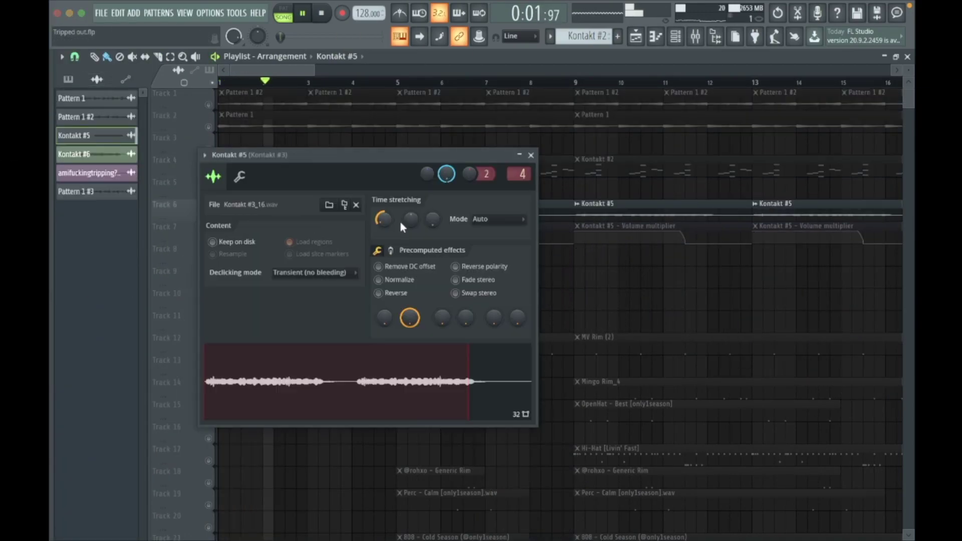
left_click_drag(384, 224, 385, 235)
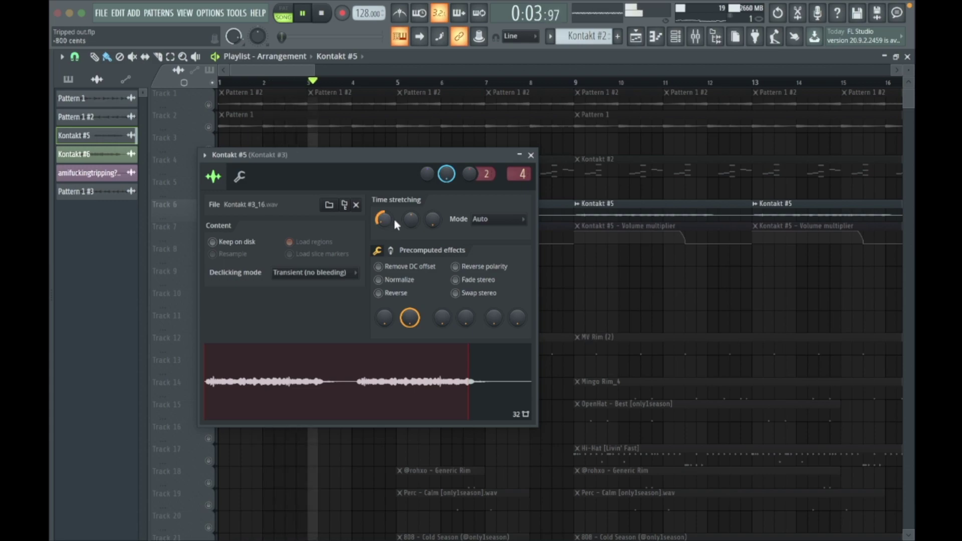
left_click(531, 155)
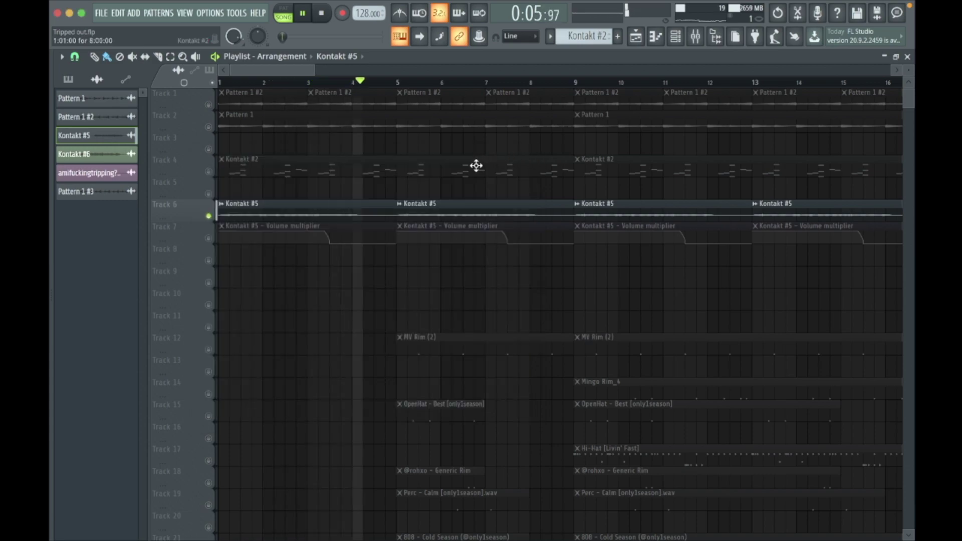
- Unmute Track 7 and play the Kontakt #5 clips with their volume automation
key("space")
left_click(209, 238)
key("space")
scroll(240, 74, "up", 2)
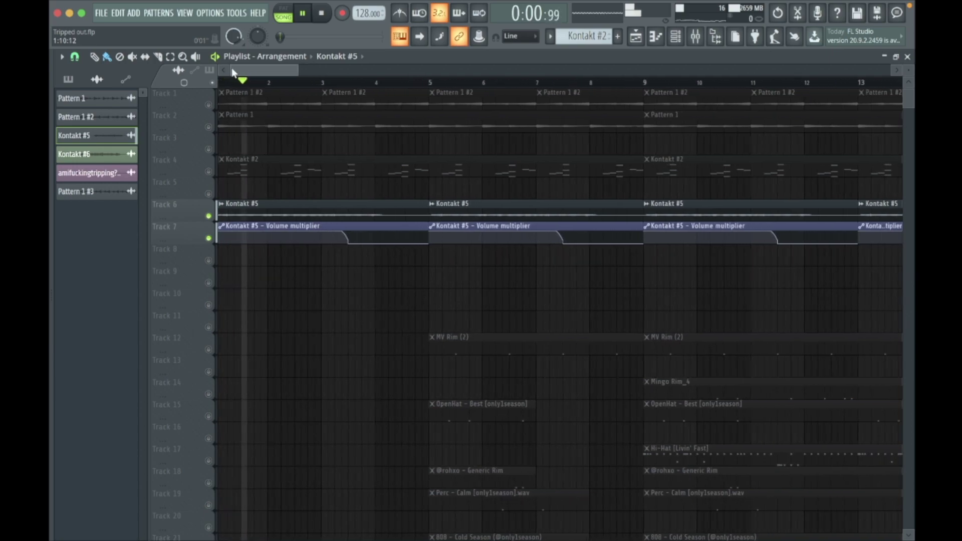
scroll(464, 86, "down", 2)
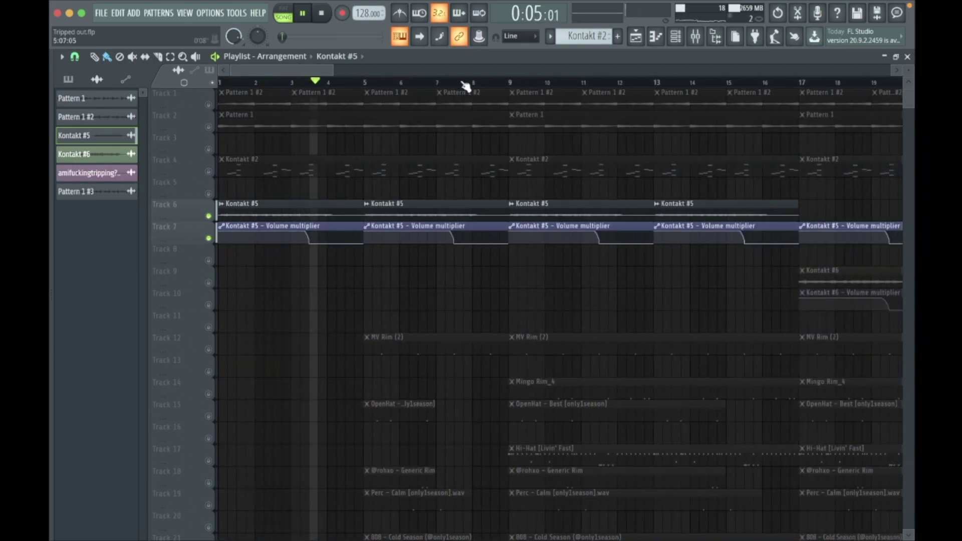
key("space")
scroll(462, 85, "down", 3)
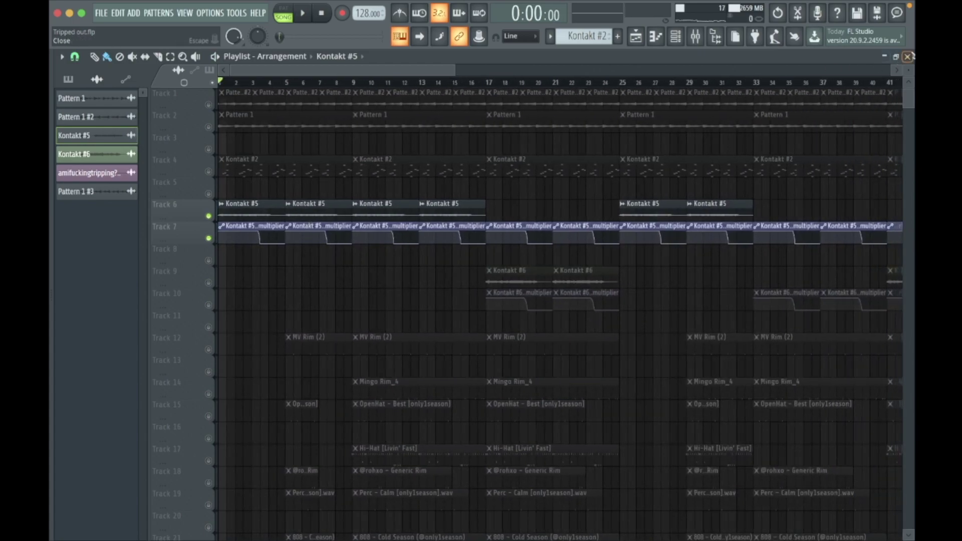
- Switch to the Kontakt #3 pattern and play its notes in the piano roll in pattern mode
left_click(907, 56)
scroll(604, 40, "down", 1)
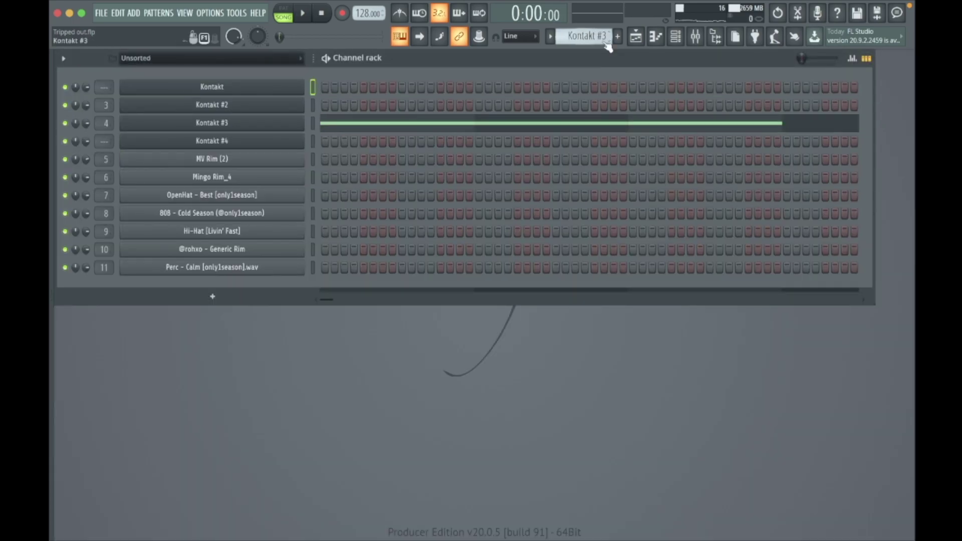
left_click(440, 128)
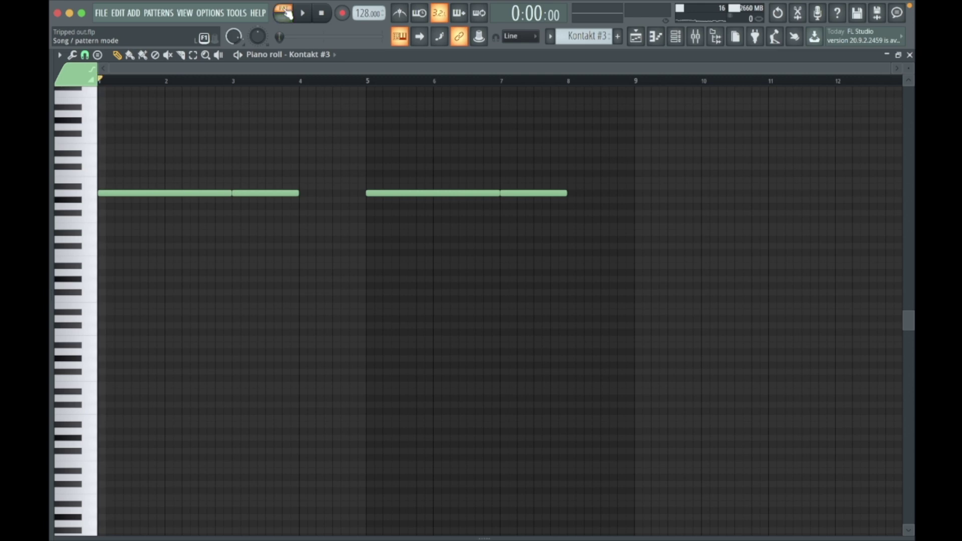
key("space")
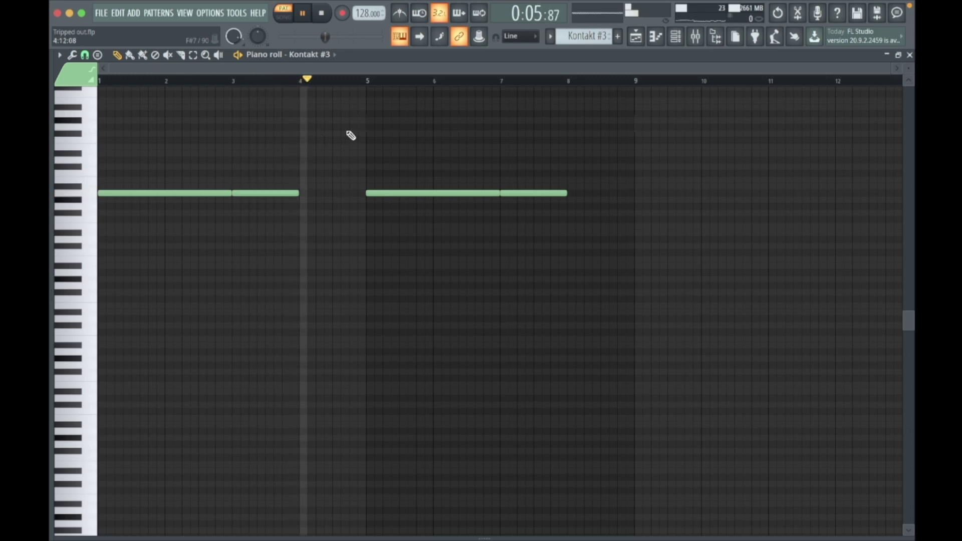
key("space")
left_click(909, 54)
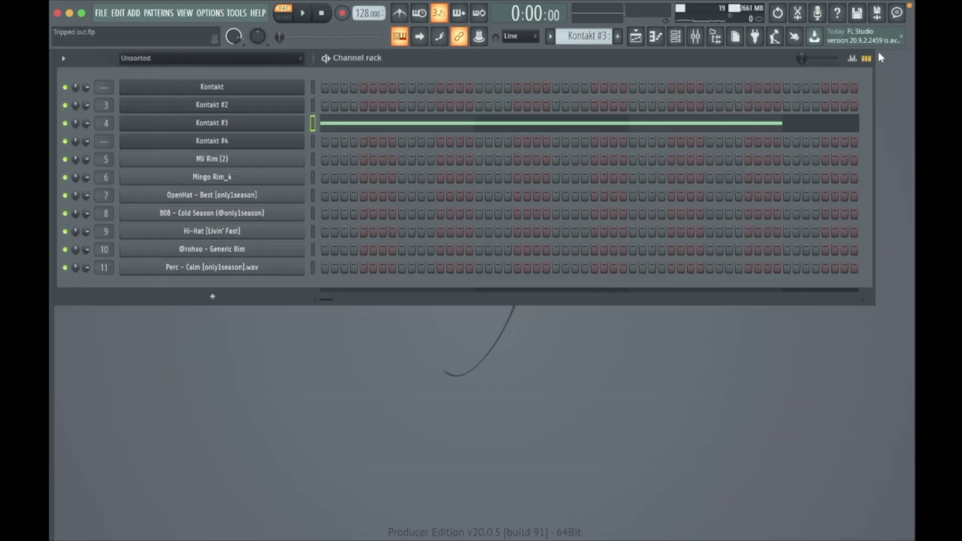
- Return to the playlist in song mode and unmute Tracks 4, 2 and 1 alongside the Kontakt #5 layer
left_click(639, 41)
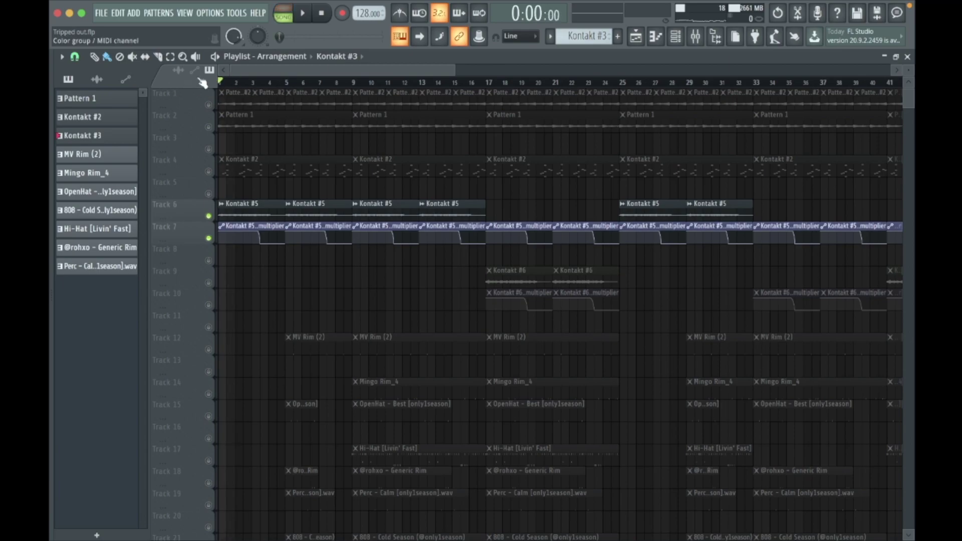
scroll(220, 82, "up", 3)
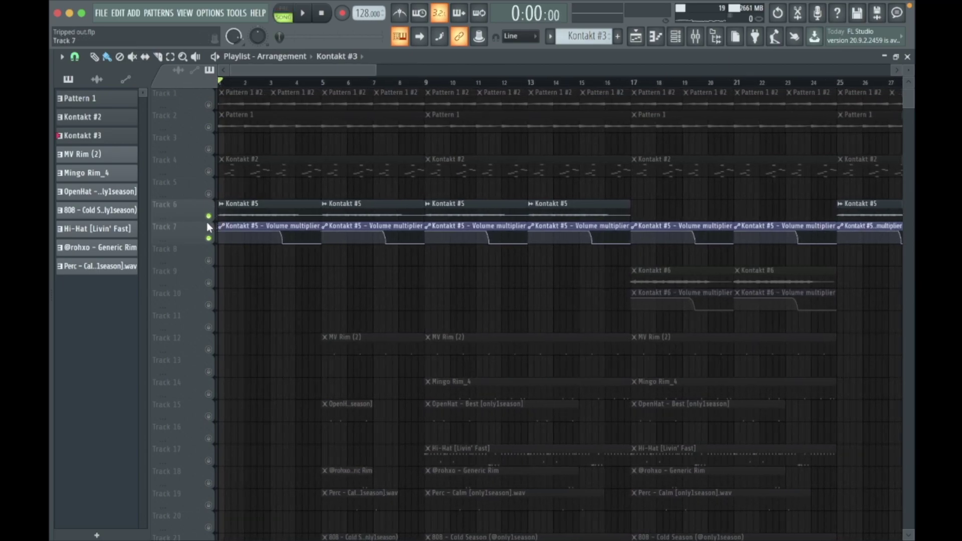
left_click(209, 172)
left_click(208, 127)
left_click(209, 105)
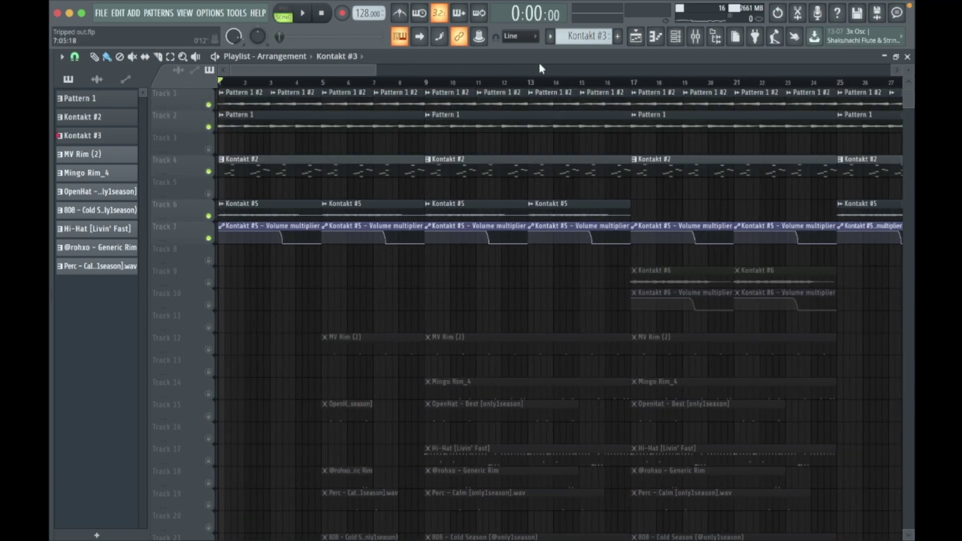
- Solo the Kontakt #3 mixer track, audition it briefly and examine its Pro-Q 3 equalizer
left_click(696, 37)
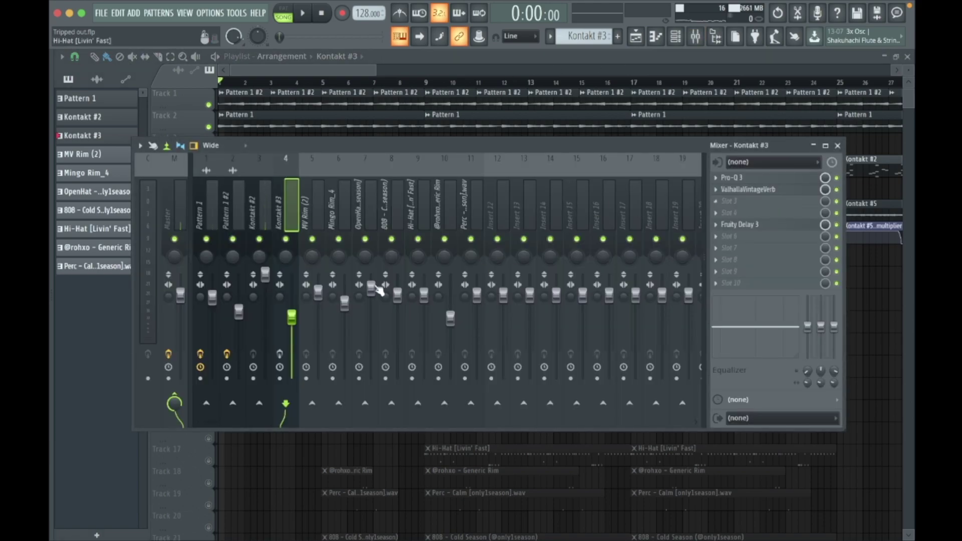
right_click(285, 239)
key("space")
key("space")
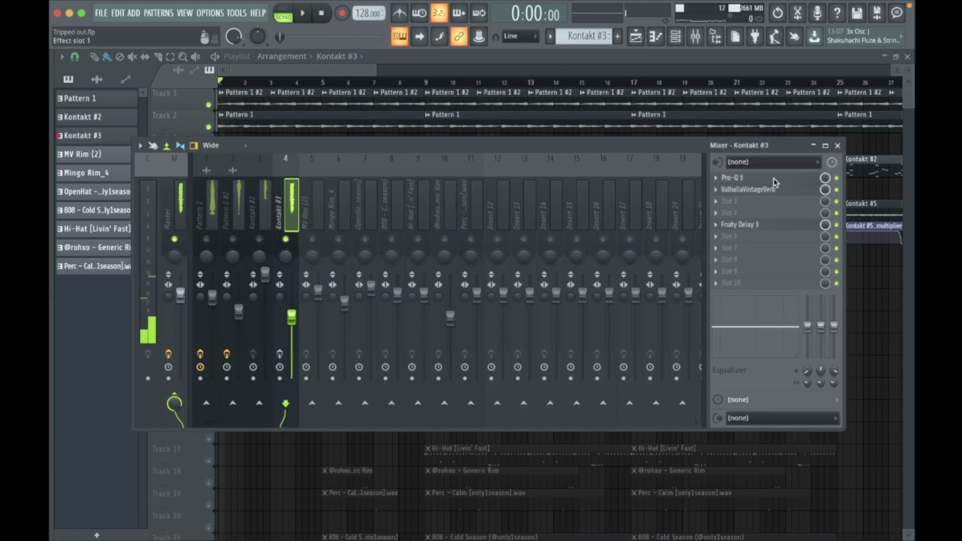
left_click(737, 178)
left_click(622, 66)
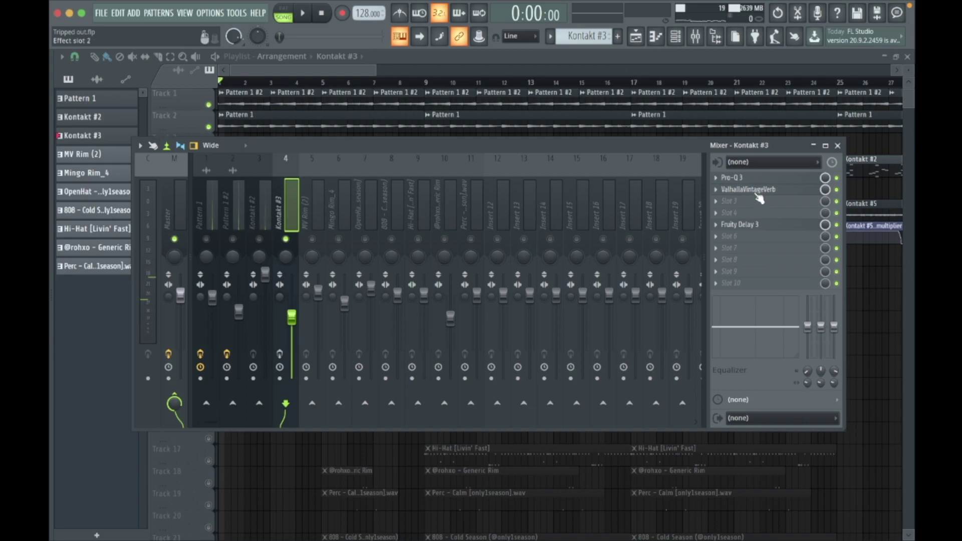
- Examine the ValhallaVintageVerb and Fruity Delay 3 settings on the Kontakt #3 mixer track
left_click(762, 190)
left_click(648, 83)
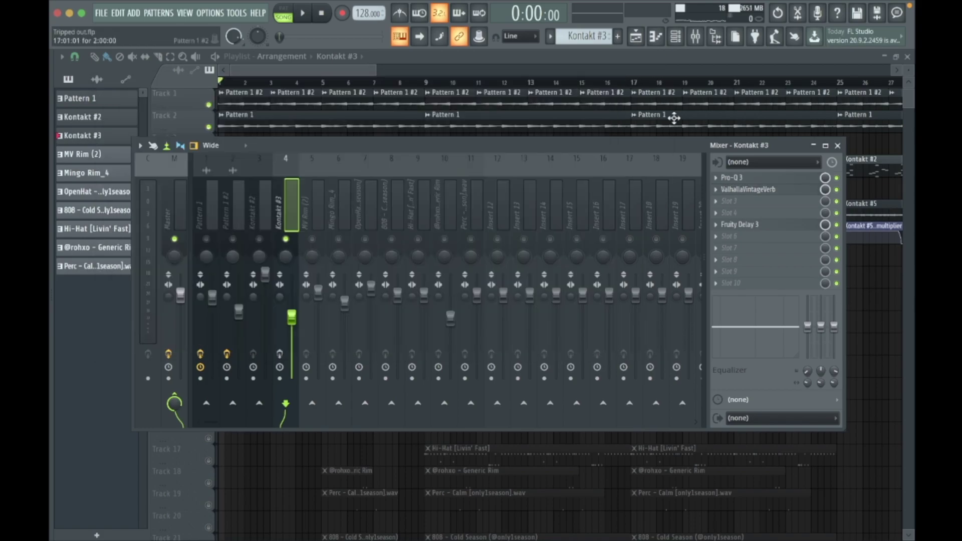
left_click(766, 227)
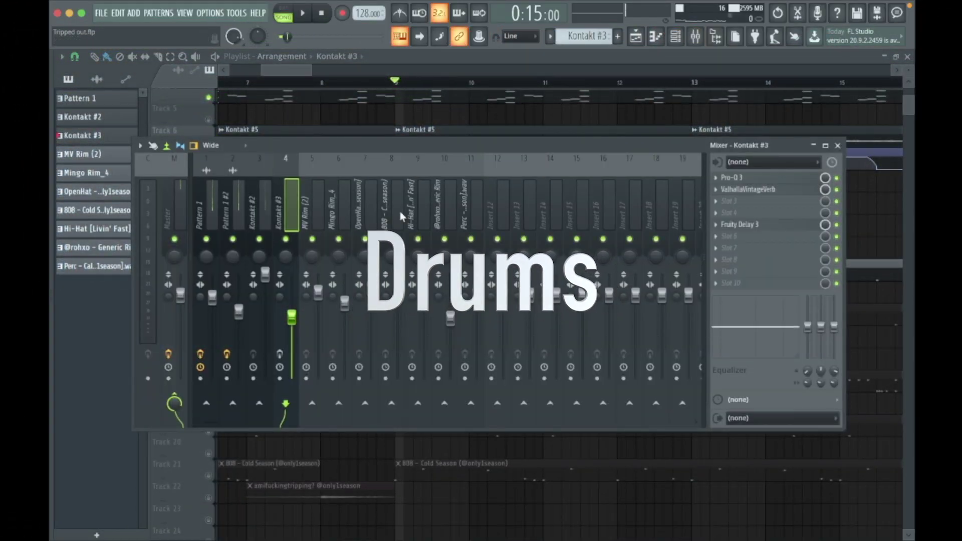
- Play the arrangement from bar 9 and unmute the Mingo Rim_4 and OpenHat tracks, 14 and 15, during playback
left_click(838, 146)
key("space")
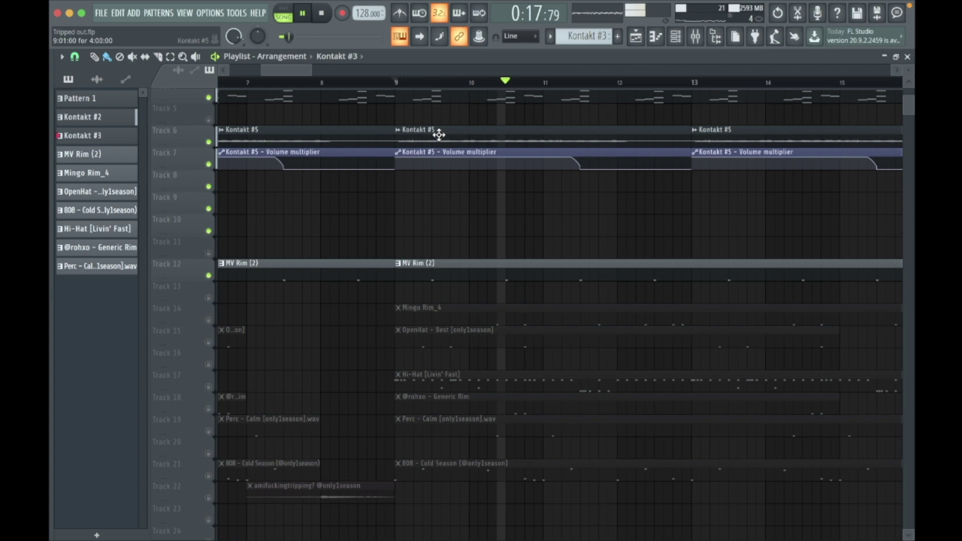
left_click(208, 320)
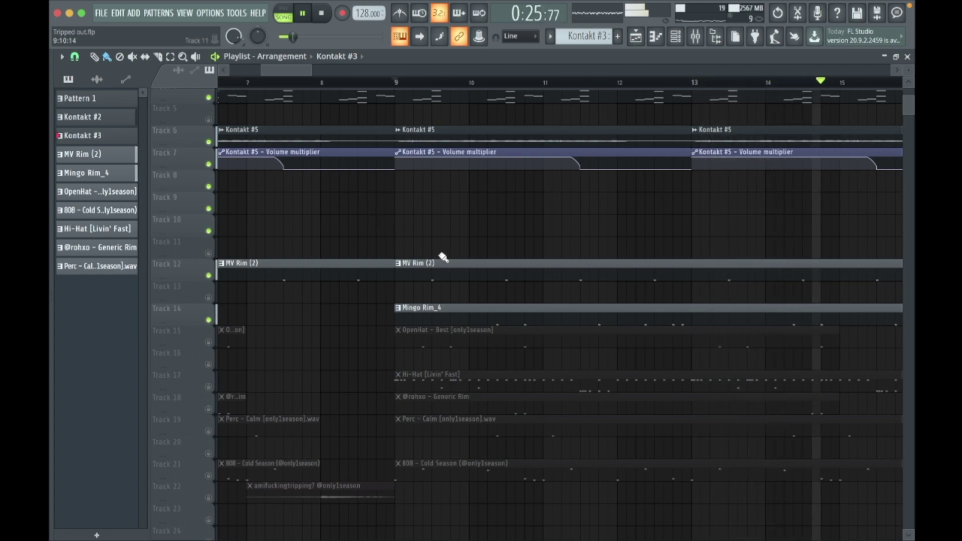
left_click(209, 343)
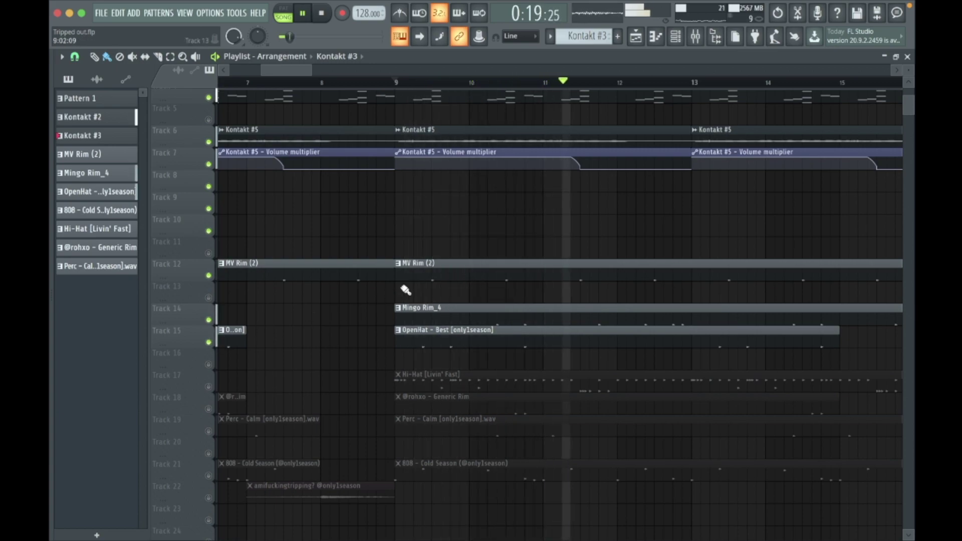
- Examine the OpenHat - Best pattern's notes in the piano roll during playback
scroll(683, 194, "down", 3)
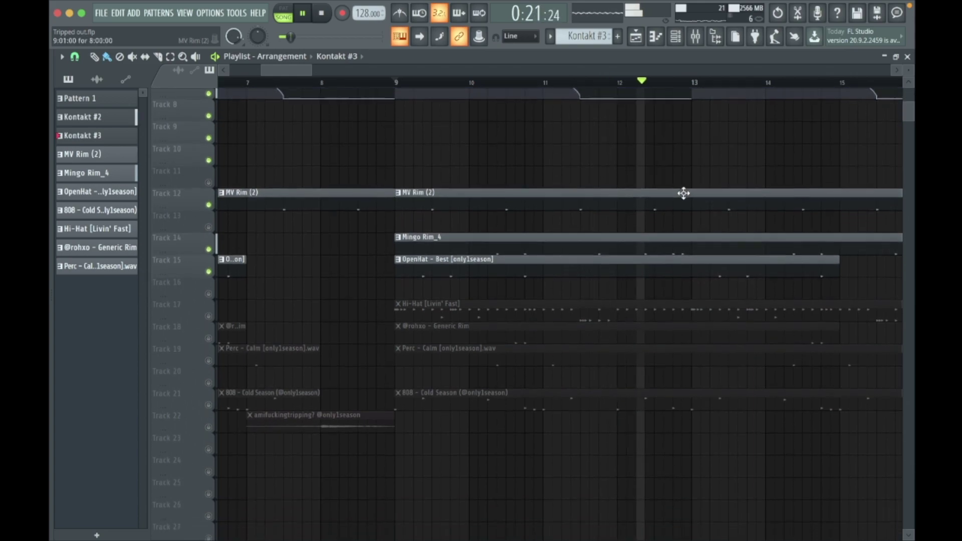
double_click(712, 270)
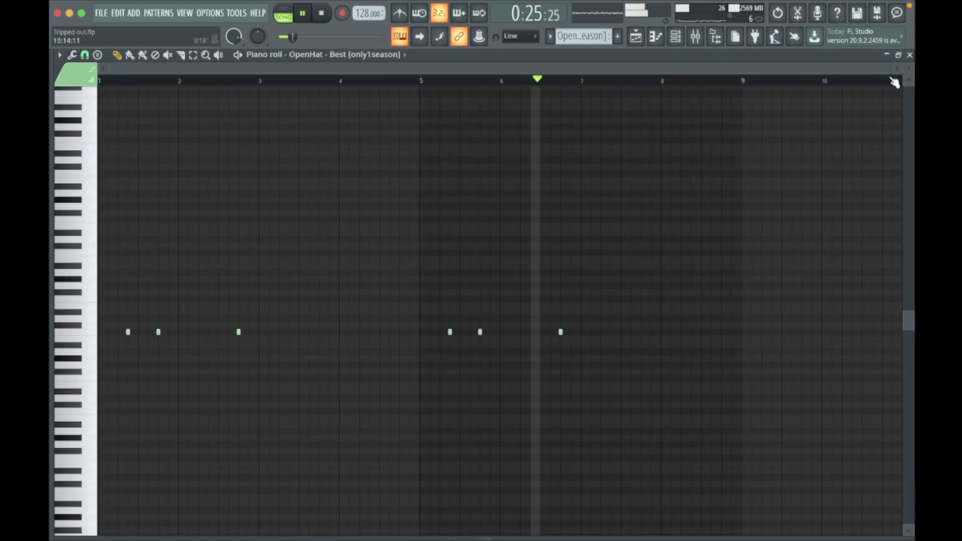
left_click(910, 55)
key("space")
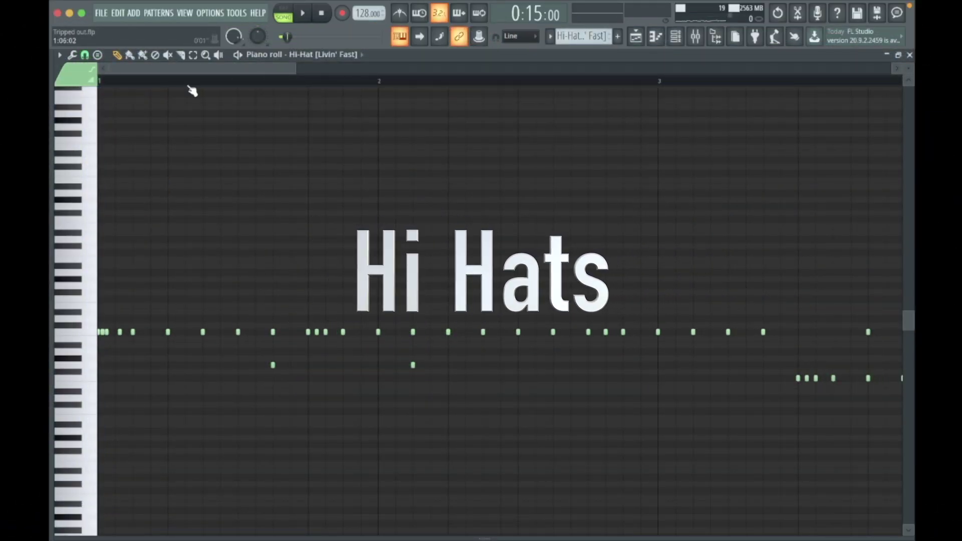
- Play the Hi-Hat [Livin' Fast] pattern and examine all its notes in the piano roll
key("space")
scroll(190, 87, "down", 3)
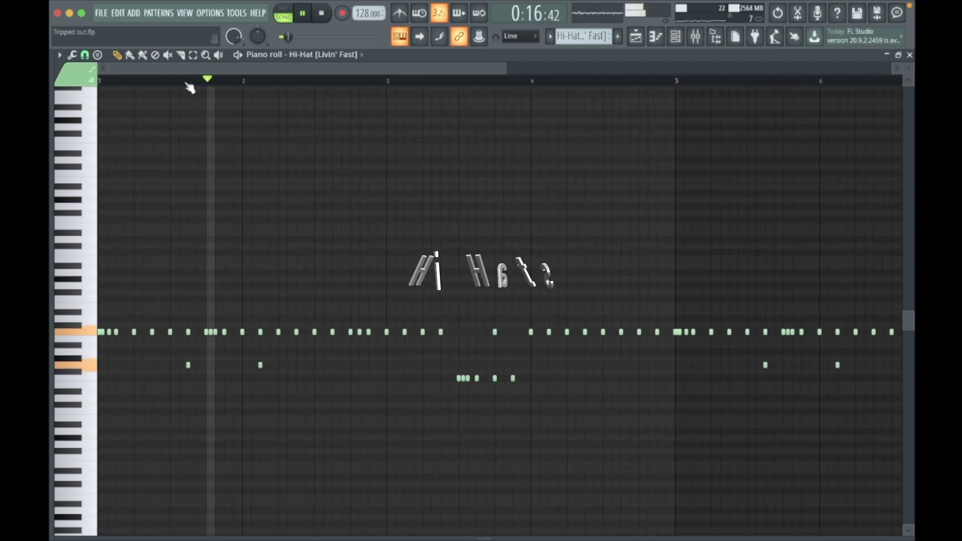
scroll(189, 88, "down", 1)
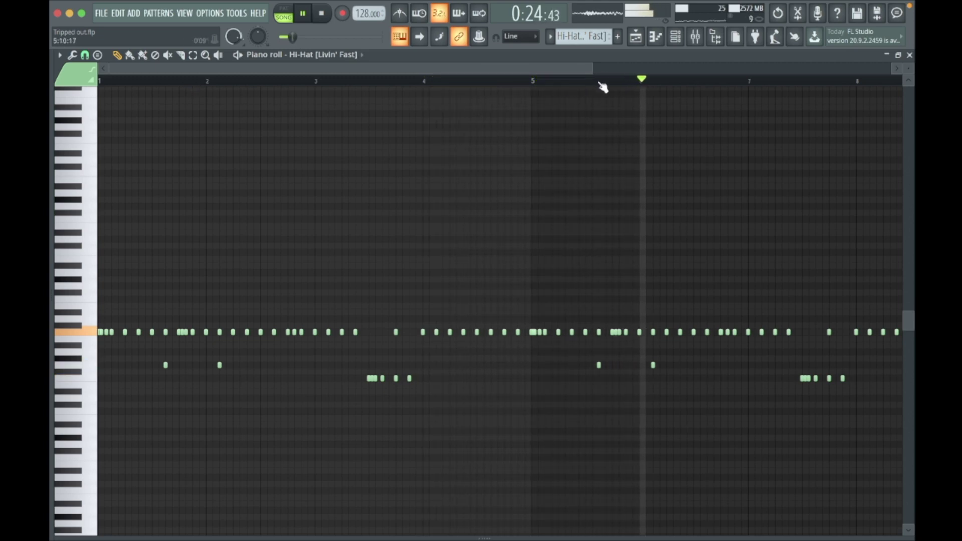
scroll(603, 87, "down", 2)
scroll(603, 88, "down", 2)
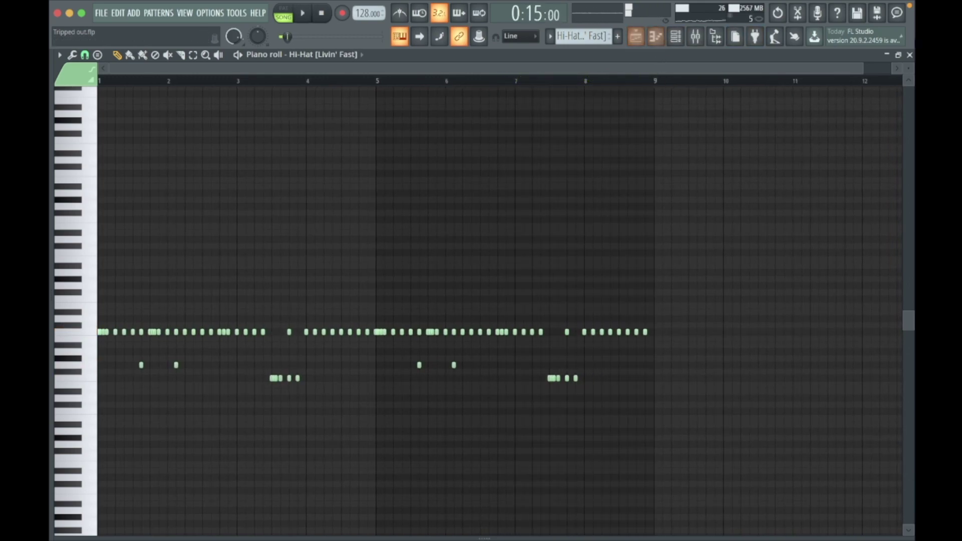
left_click(909, 56)
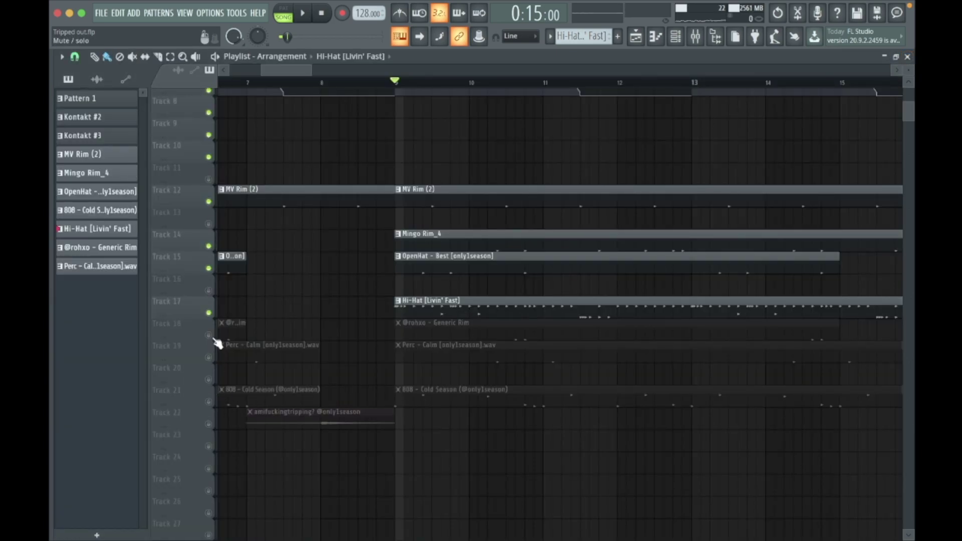
- Open the Generic Rim pattern on Track 18 in the piano roll and examine its notes during playback
double_click(458, 334)
left_click_drag(289, 78, 242, 64)
scroll(292, 82, "up", 3)
key("space")
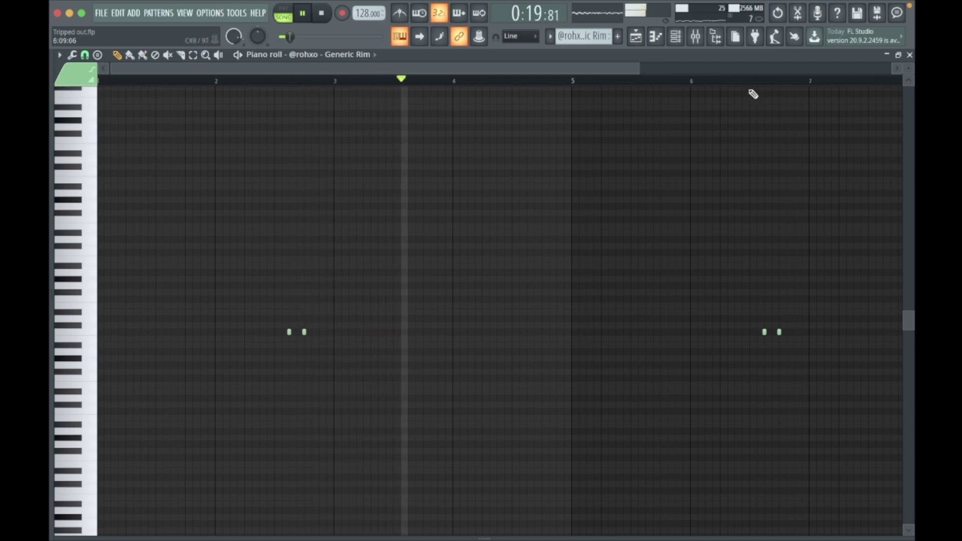
- View the whole Generic Rim pattern during playback, close its piano roll and stop playback
scroll(687, 82, "down", 2)
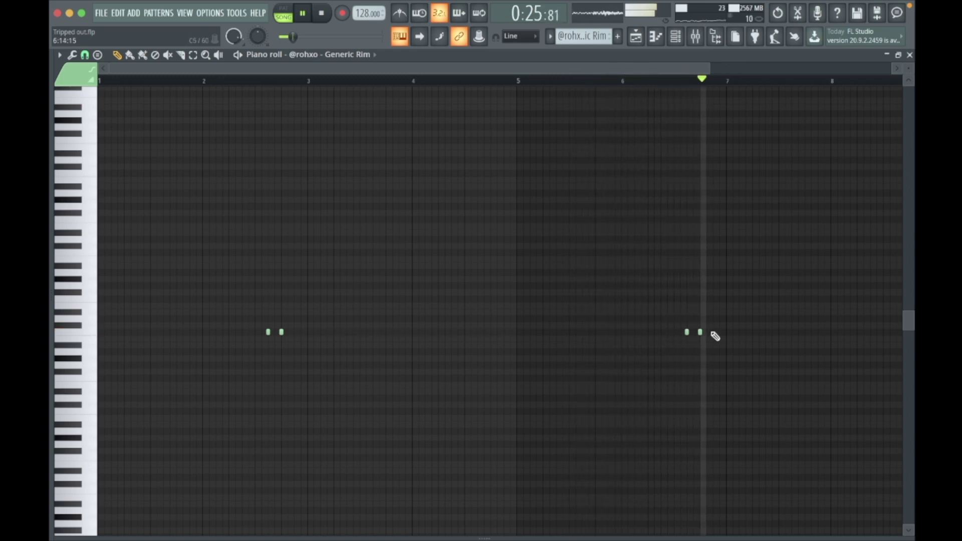
left_click(909, 55)
key("space")
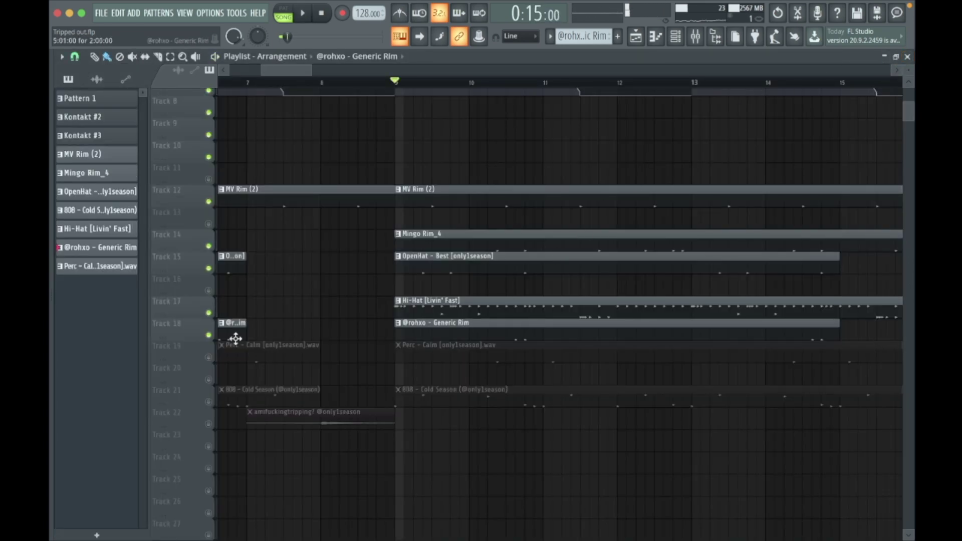
- Unmute Track 19 and examine the Perc - Calm pattern's notes in the piano roll during playback
left_click(209, 357)
double_click(471, 356)
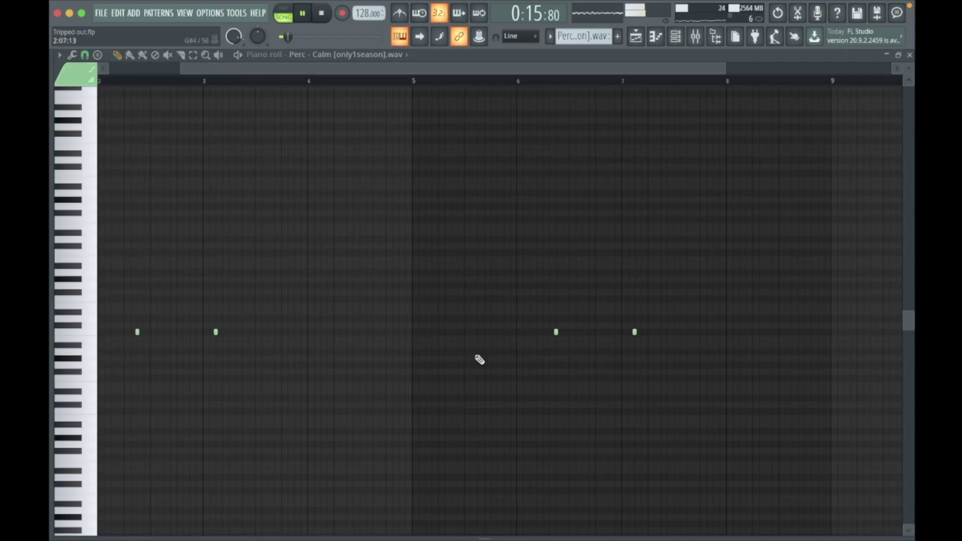
scroll(375, 83, "down", 2)
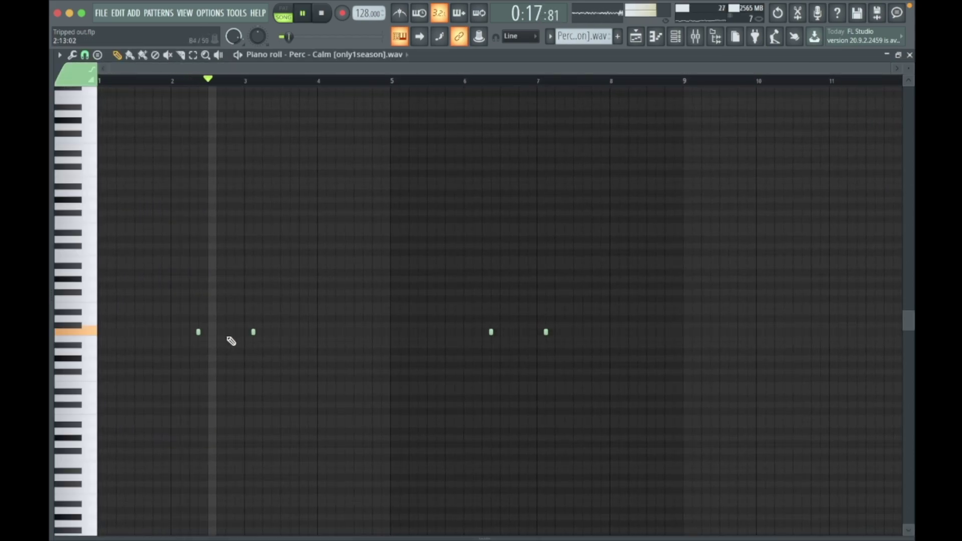
left_click(253, 333)
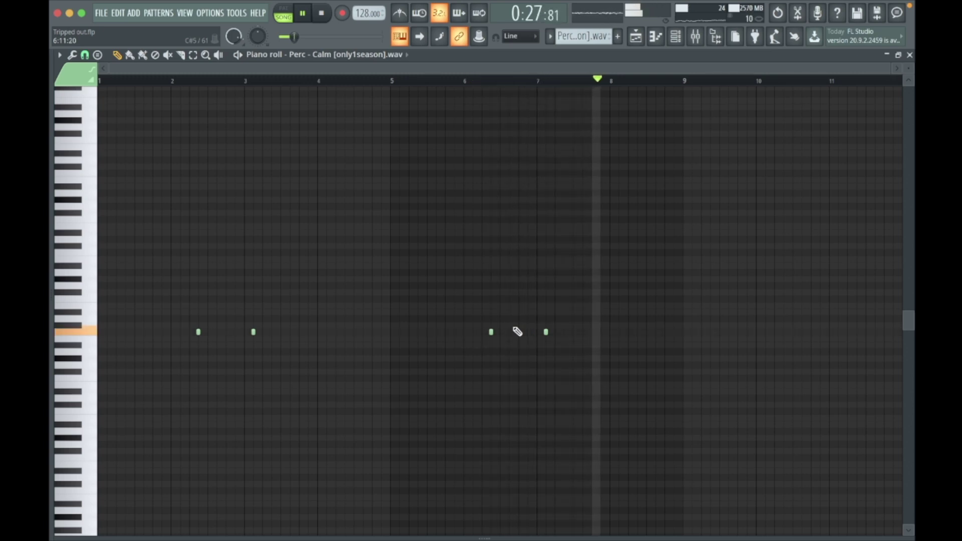
left_click(909, 55)
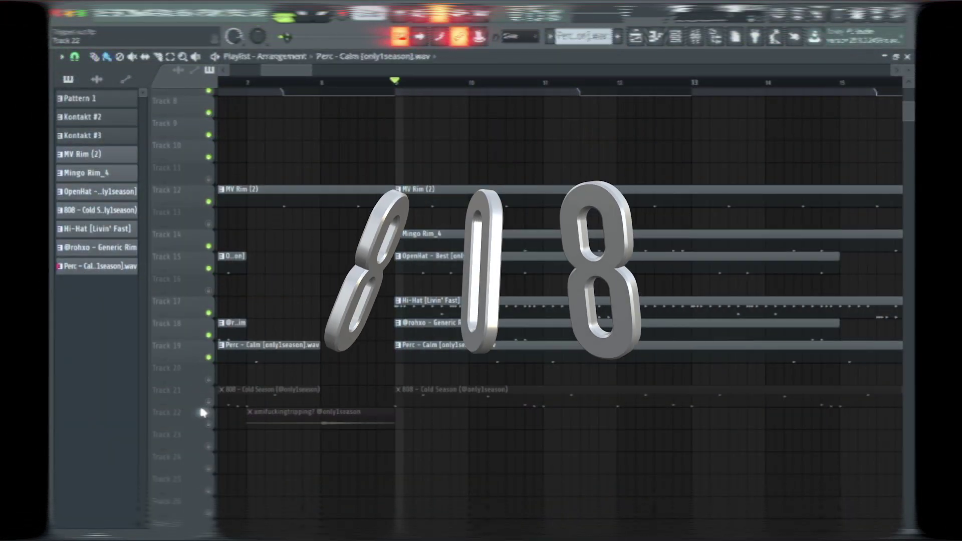
- Play the 808 - Cold Season pattern on Track 21 and examine all its notes in the piano roll
key("space")
left_click(423, 393)
scroll(346, 82, "down", 1)
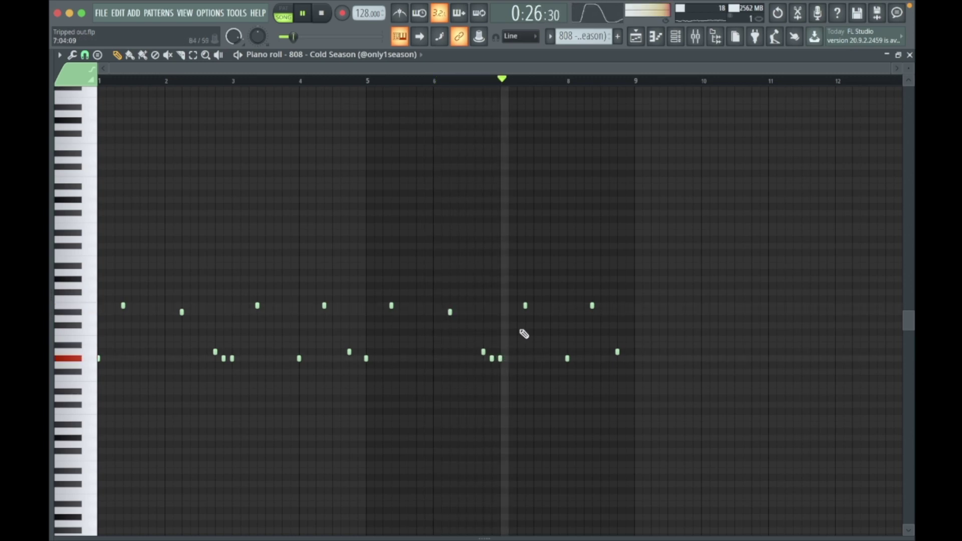
- Inspect the 808 - Cold Season mixer track's effect slots, close the mixer and piano roll, and stop playback
key("F9")
left_click(399, 210)
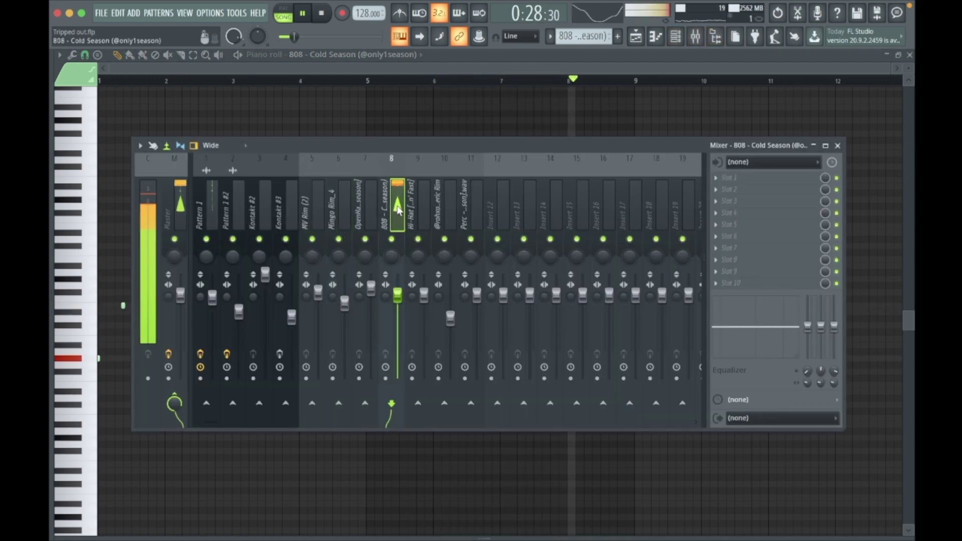
left_click(838, 146)
left_click(909, 55)
key("space")
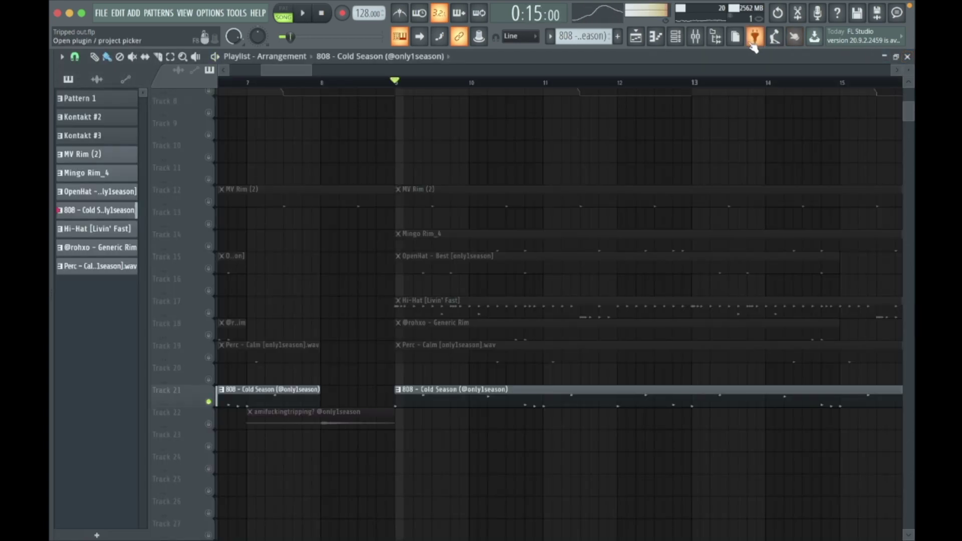
- Inspect the 808 - Cold Season channel's sample, envelope and miscellaneous settings from the channel rack
left_click(676, 38)
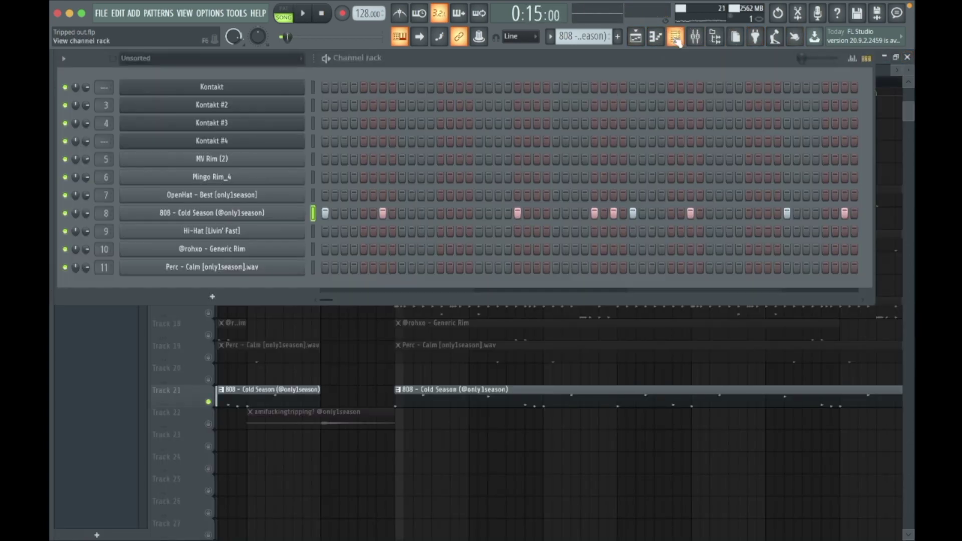
left_click(234, 211)
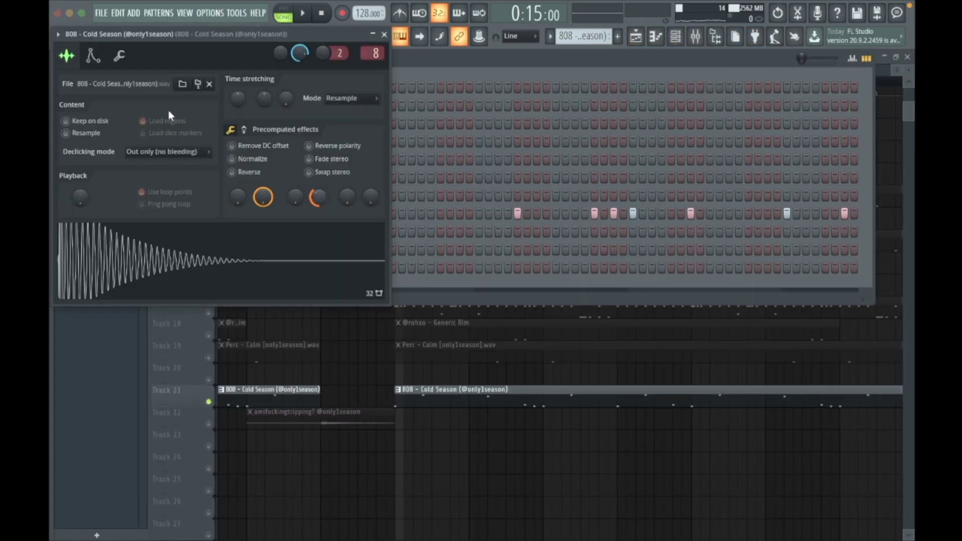
left_click(92, 56)
left_click(119, 55)
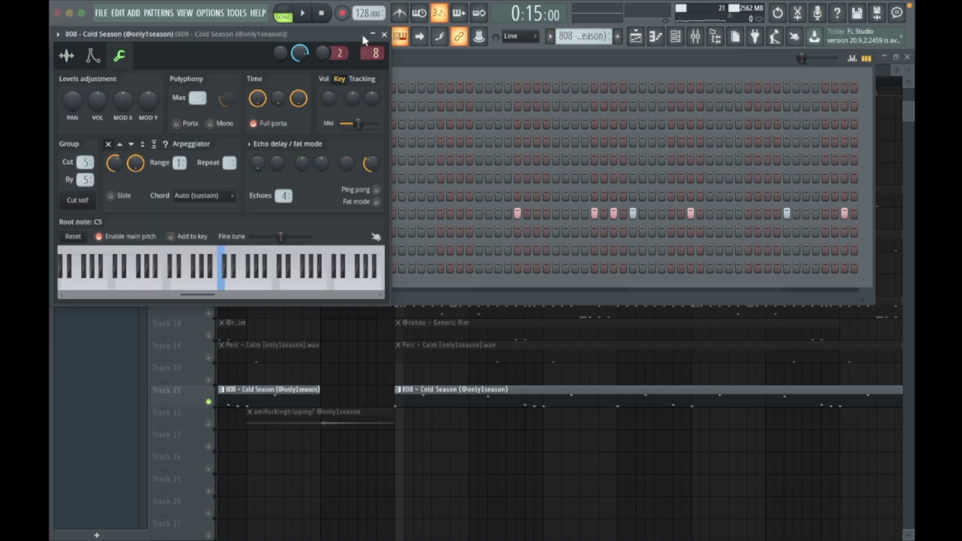
left_click(383, 34)
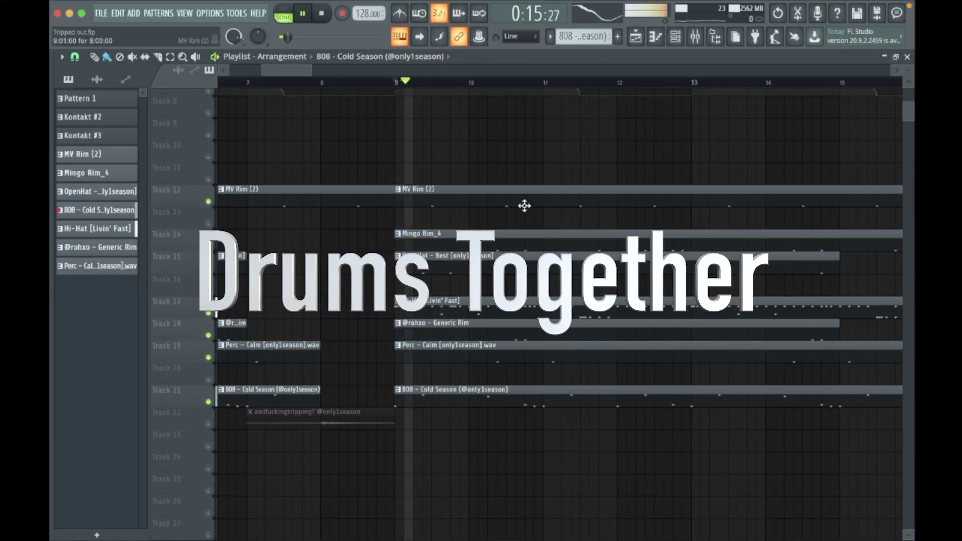
- Examine the arrangement of all drum tracks while they play together from bar 9, and stop playback
scroll(489, 90, "down", 4)
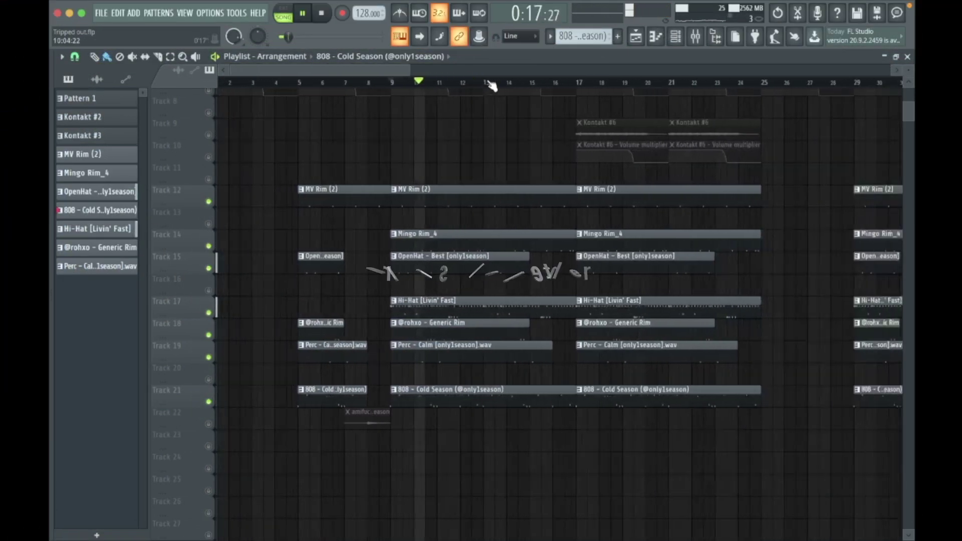
scroll(501, 83, "up", 3)
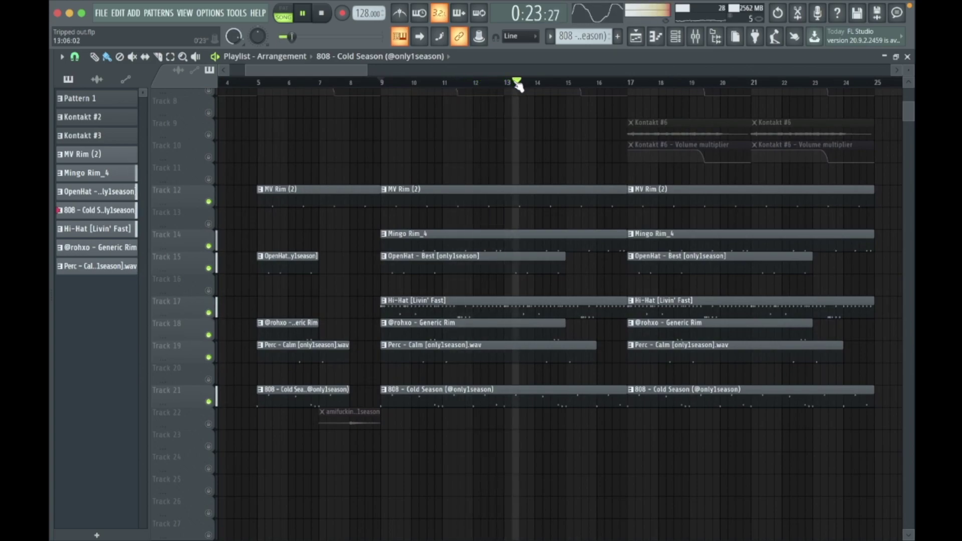
scroll(510, 142, "down", 5)
scroll(514, 147, "up", 4)
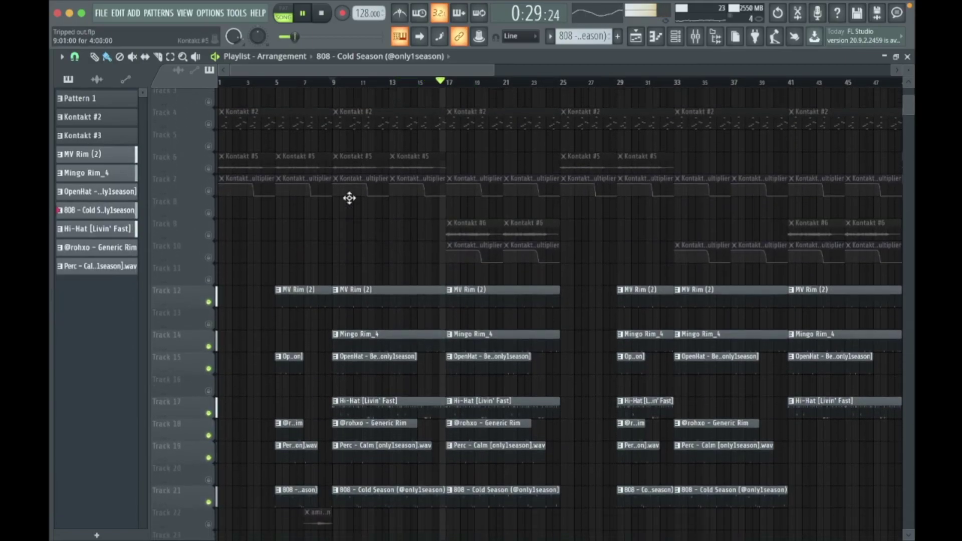
scroll(365, 180, "down", 3)
key("space")
- Unmute all playlist tracks and play the full beat from bar 7
right_click(208, 321)
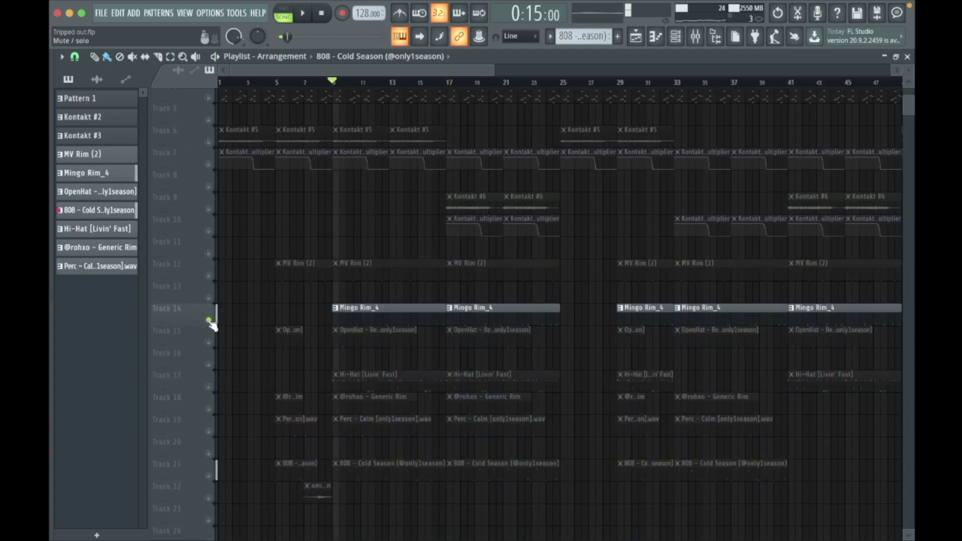
scroll(319, 86, "up", 4)
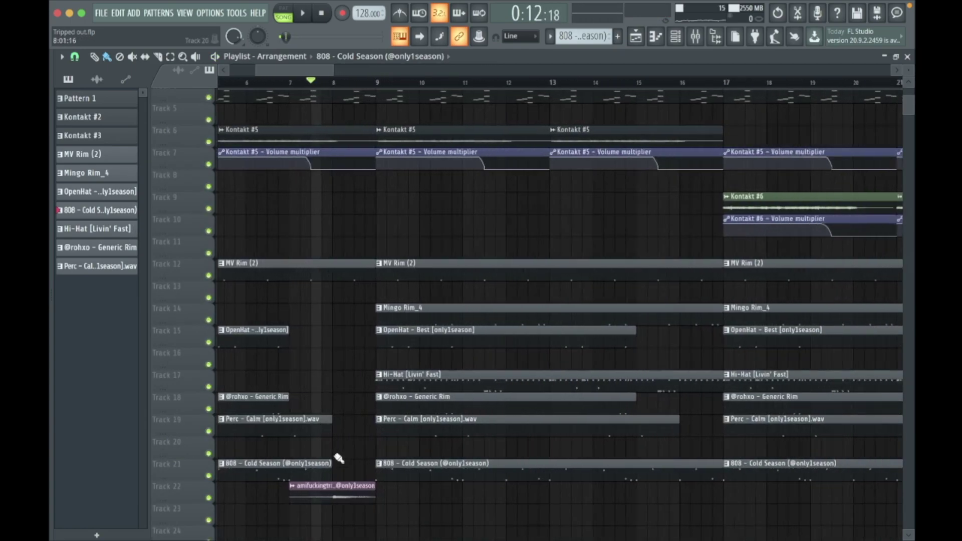
key("space")
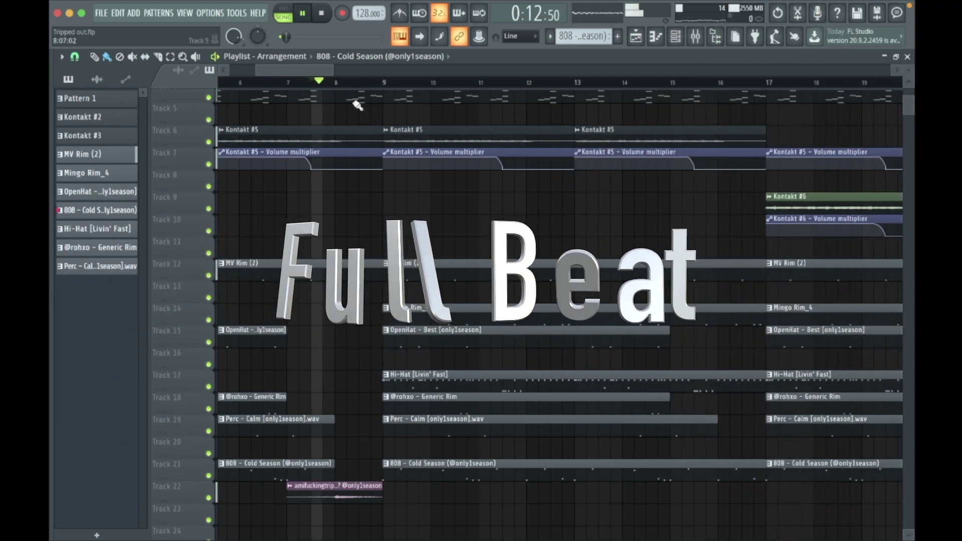
- Examine the full beat's arrangement across all playlist tracks and sections during playback
scroll(354, 92, "down", 5)
scroll(355, 92, "down", 1)
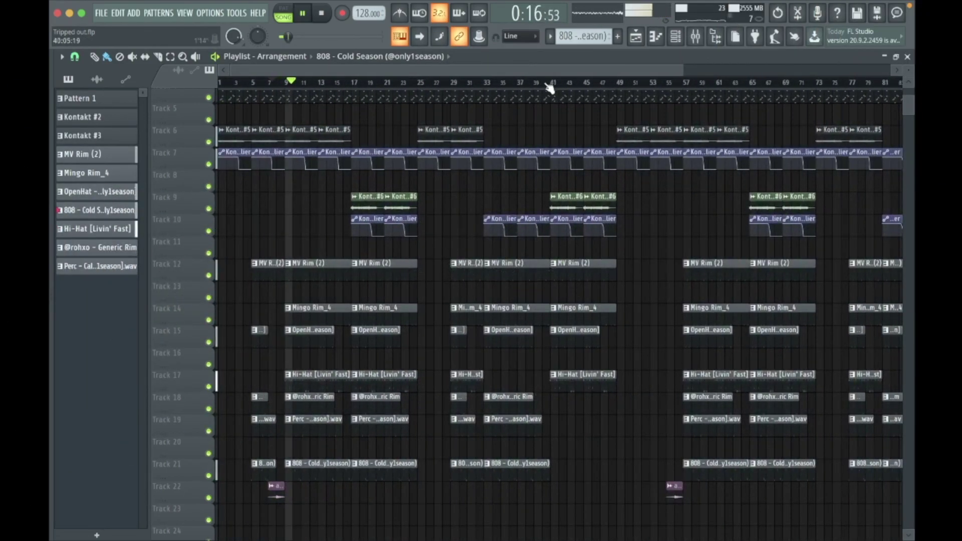
scroll(552, 86, "down", 3)
scroll(672, 229, "up", 3)
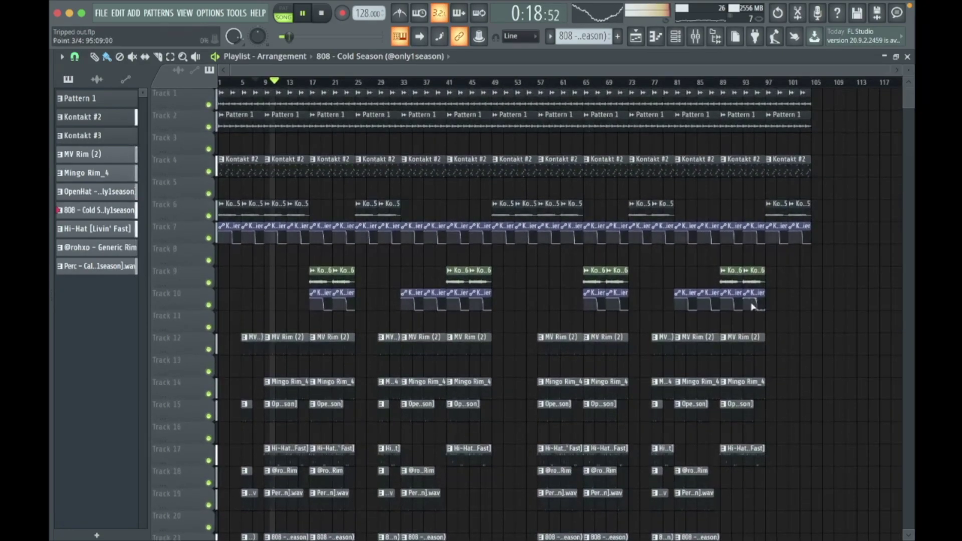
scroll(758, 309, "down", 3)
scroll(792, 388, "up", 3)
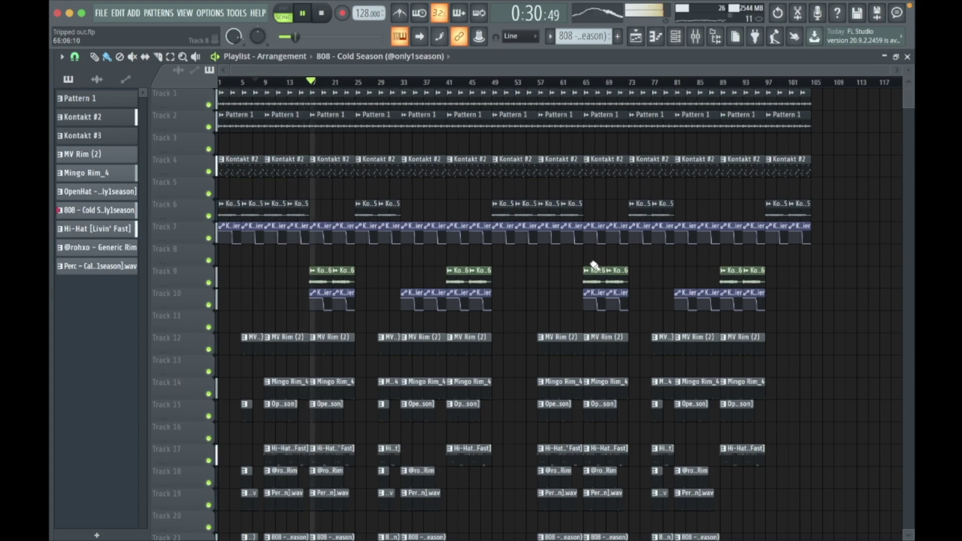
scroll(311, 80, "up", 5)
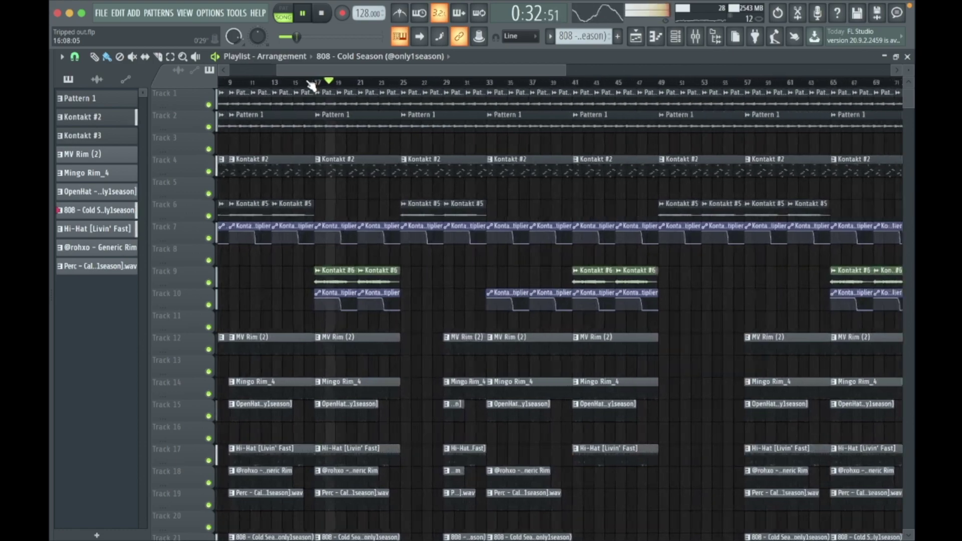